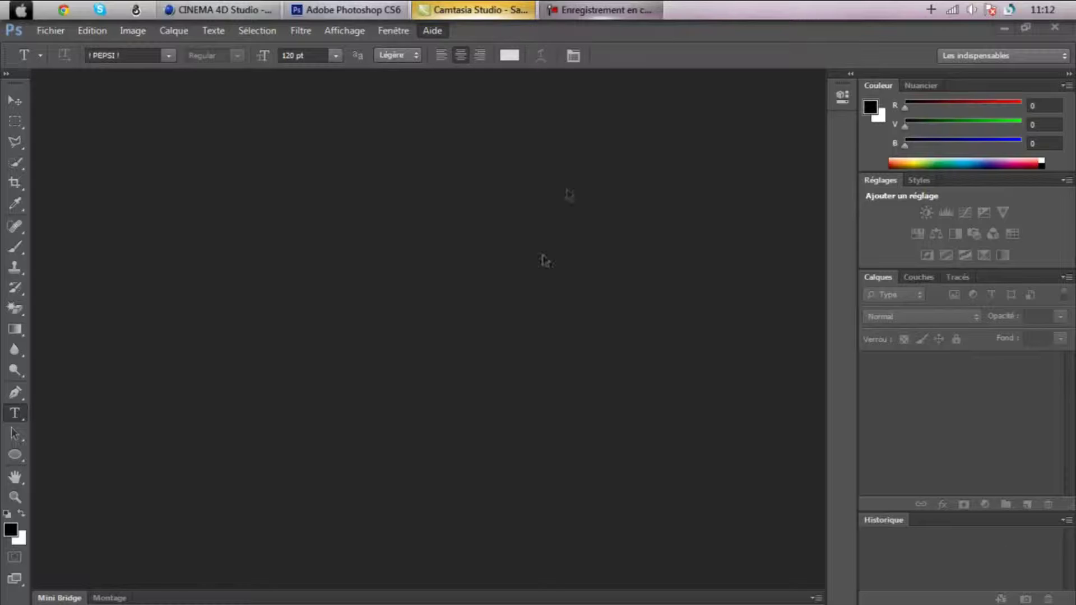
# Step: Create a new 1000 by 1000 pixel RGB document at 72 pixels/inch with a transparent background
pyautogui.moveTo(595, 6)
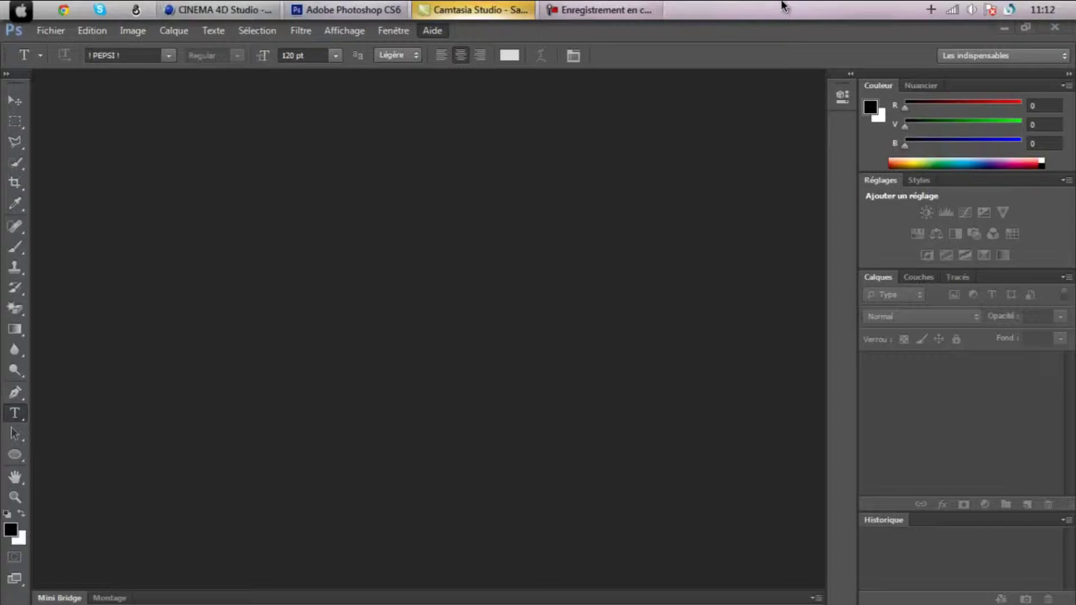
pyautogui.click(65, 33)
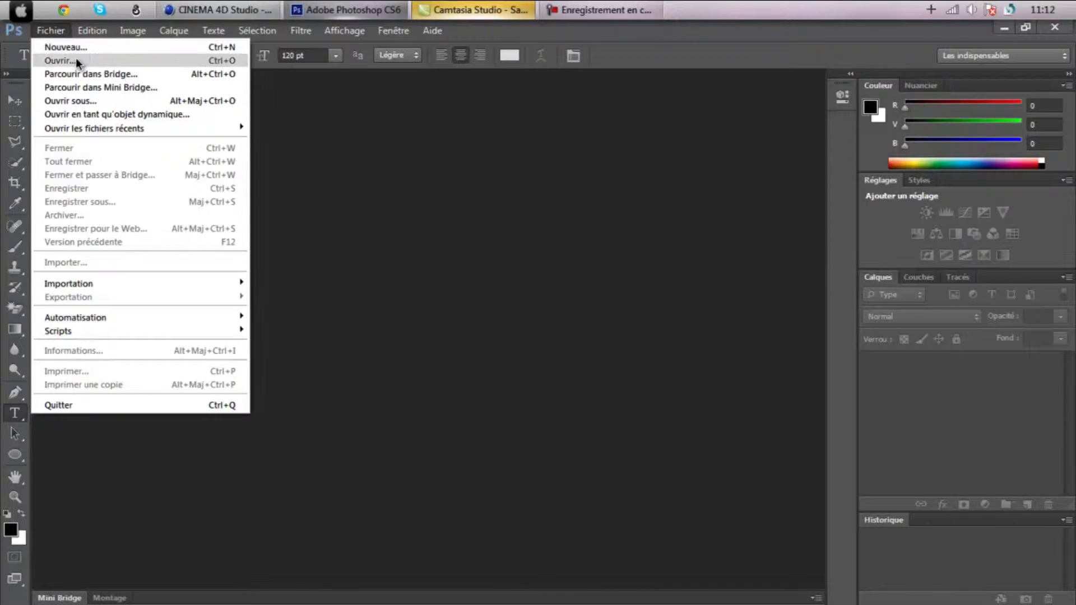
pyautogui.click(80, 48)
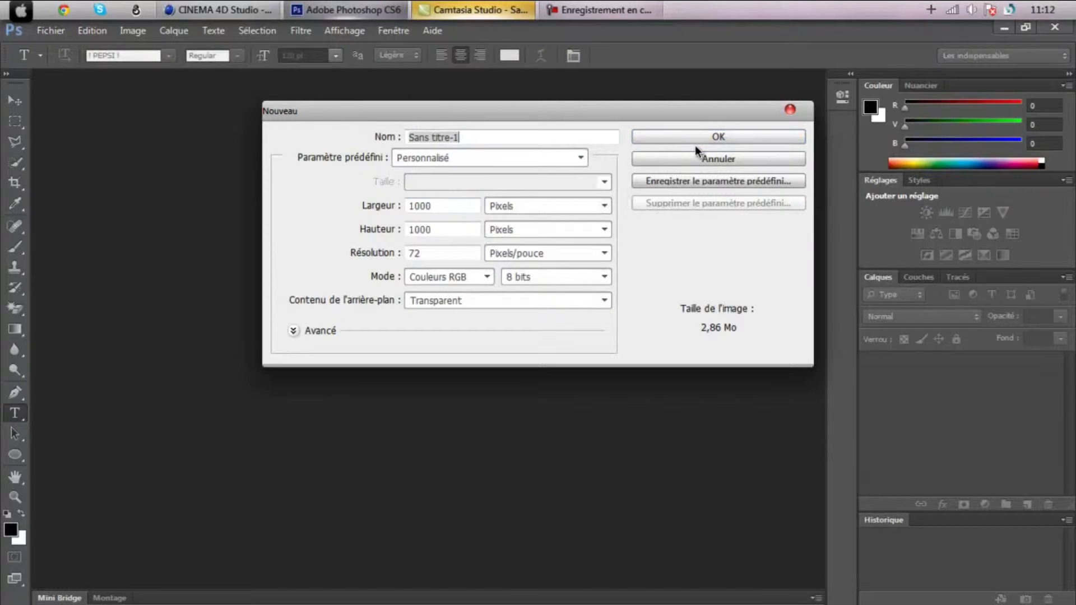
pyautogui.click(700, 146)
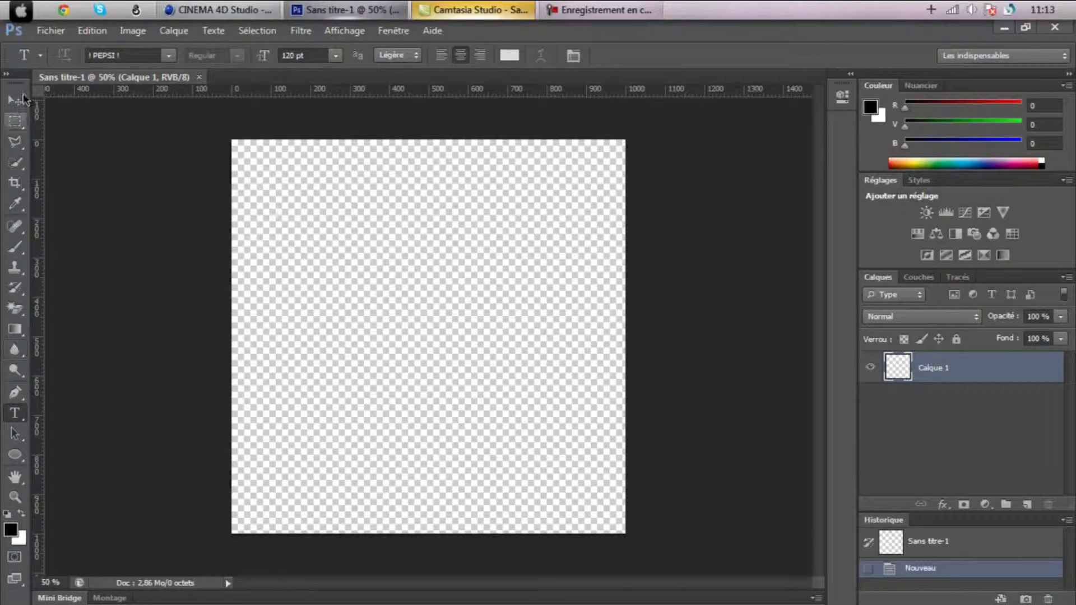
# Step: Start opening an existing file and switch to the Mes images folder
pyautogui.click(50, 30)
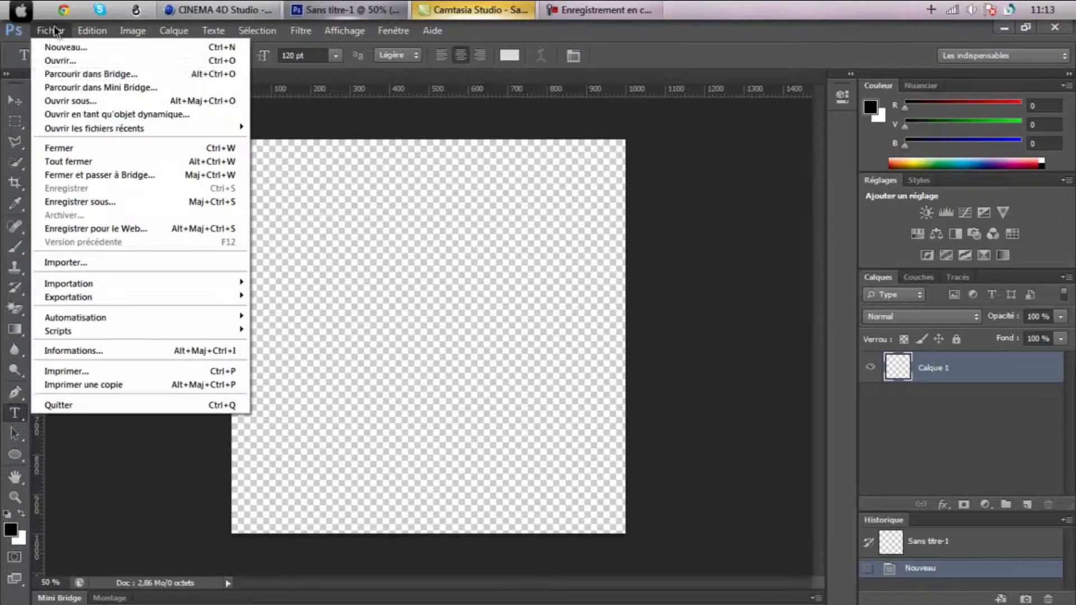
pyautogui.click(72, 62)
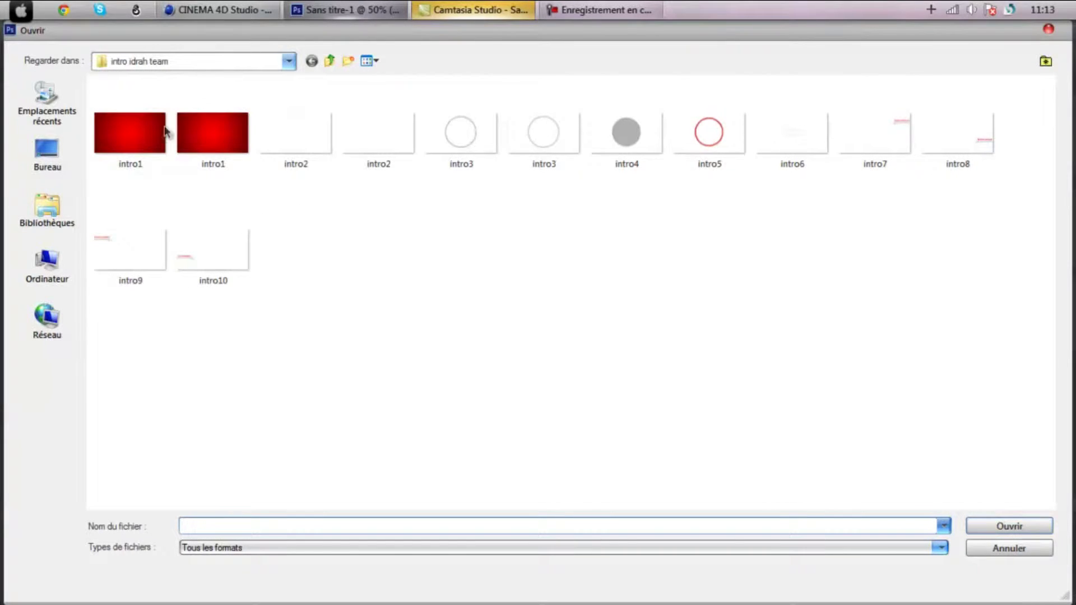
pyautogui.click(199, 63)
pyautogui.click(157, 142)
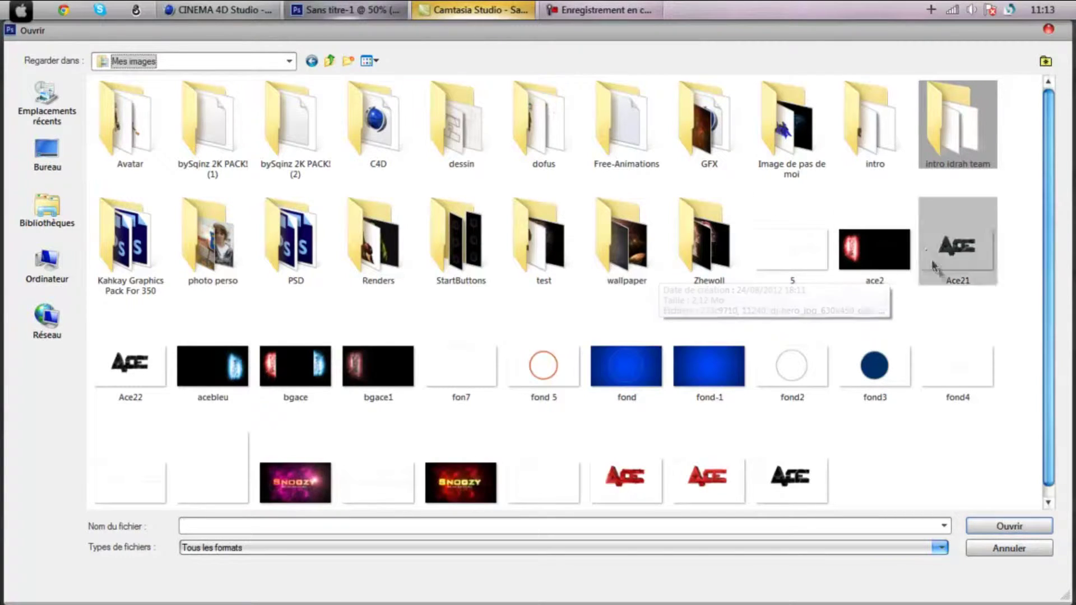
# Step: Look through the images in the Zhewoll folder, then return to Mes images
pyautogui.scroll(-1, 1037, 292)
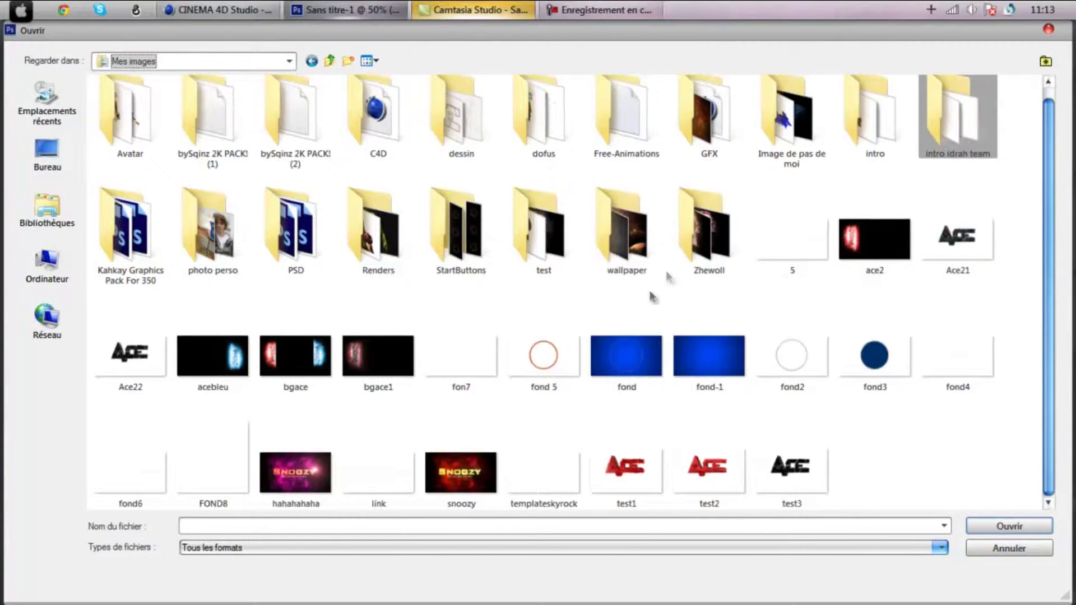
pyautogui.doubleClick(721, 250)
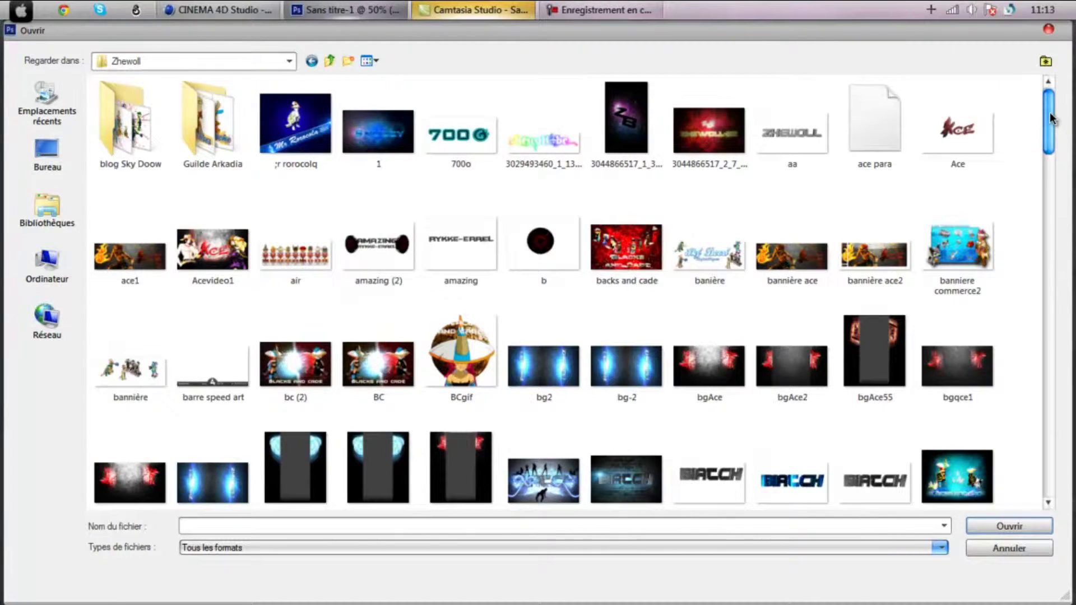
pyautogui.moveTo(1049, 118); pyautogui.dragTo(1053, 211)
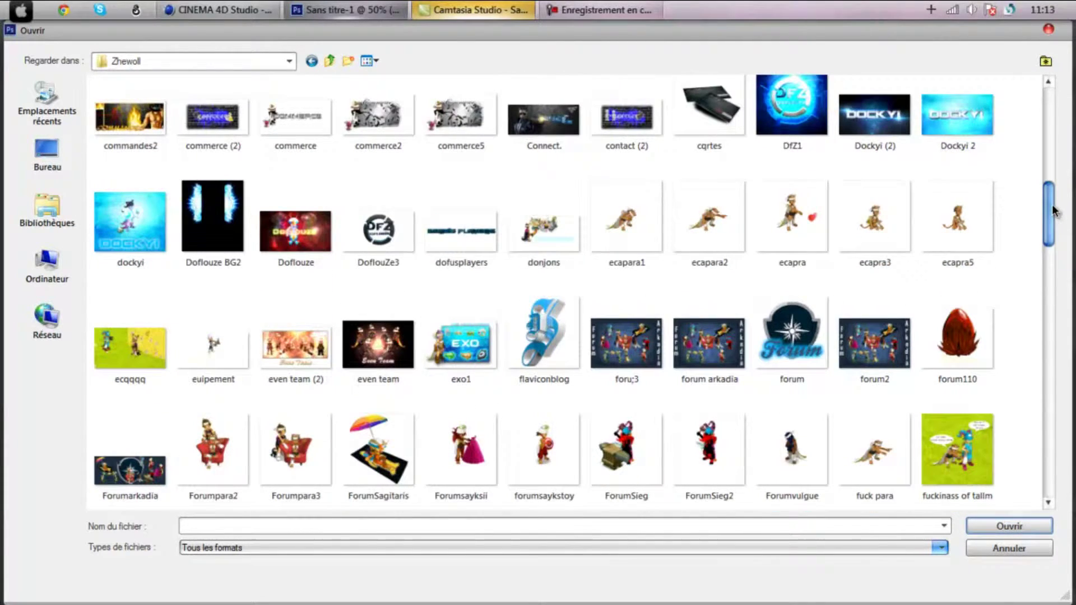
pyautogui.moveTo(1052, 211); pyautogui.dragTo(1073, 393)
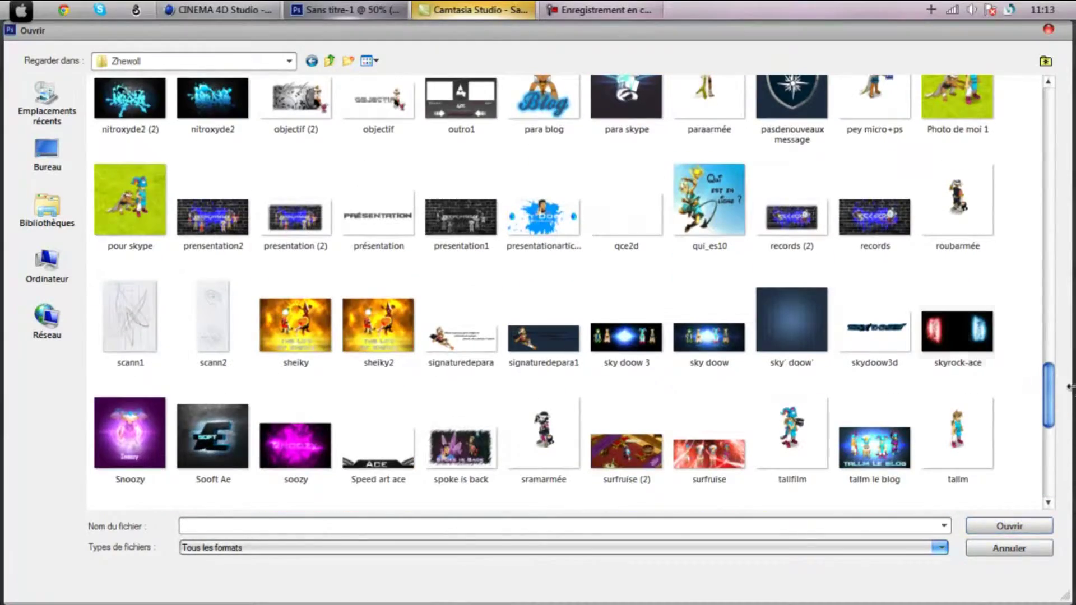
pyautogui.click(312, 60)
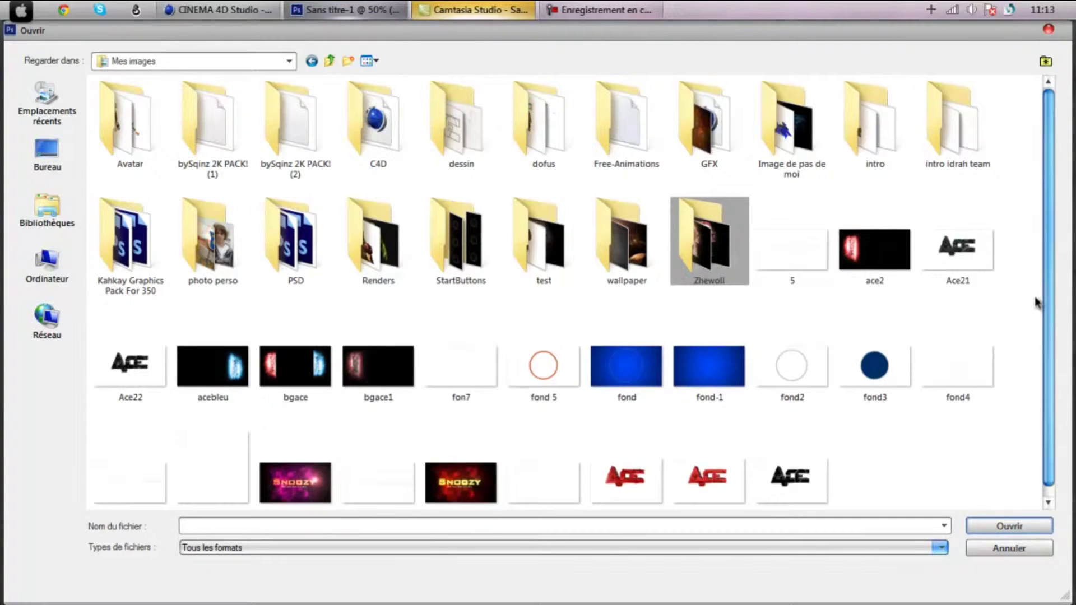
# Step: Open the scanned sketch scann4 from the dessin folder
pyautogui.scroll(-1, 1045, 348)
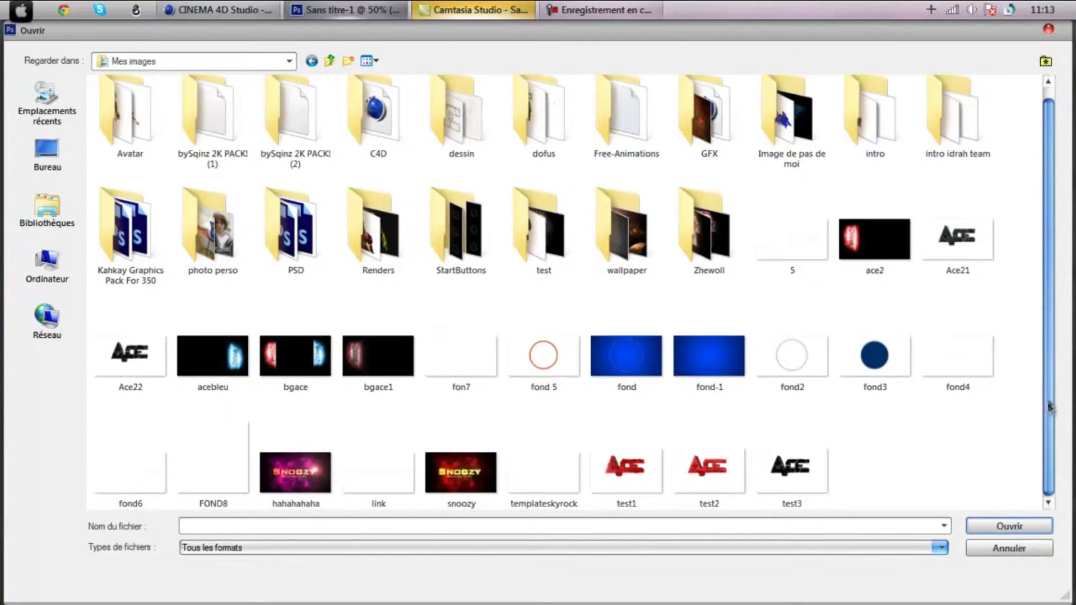
pyautogui.doubleClick(465, 135)
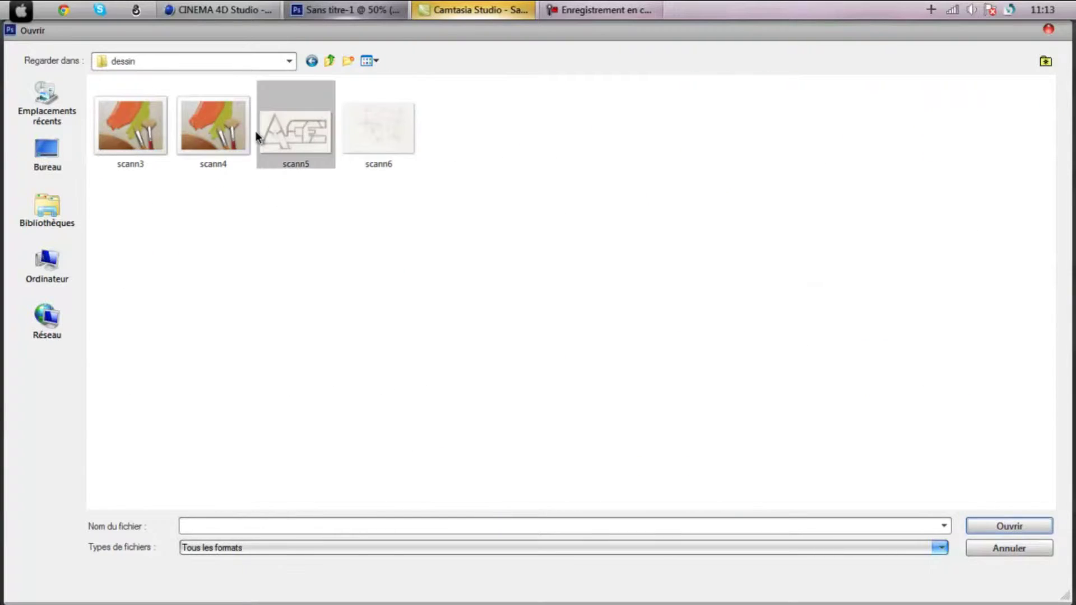
pyautogui.doubleClick(201, 141)
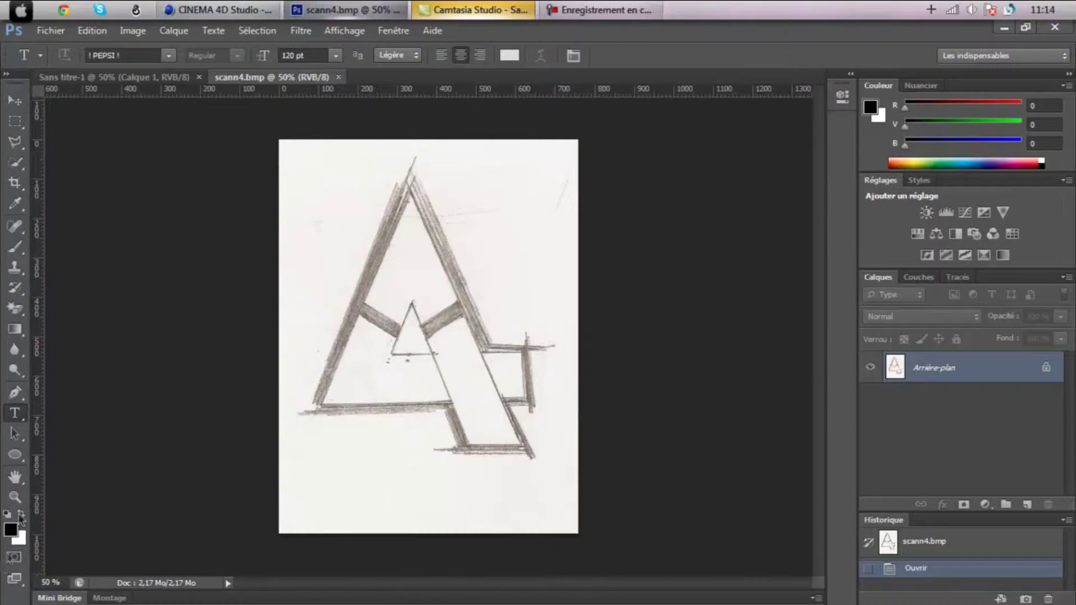
# Step: Activate the Pen tool in path mode and create a new empty path for the sketch
pyautogui.click(15, 393)
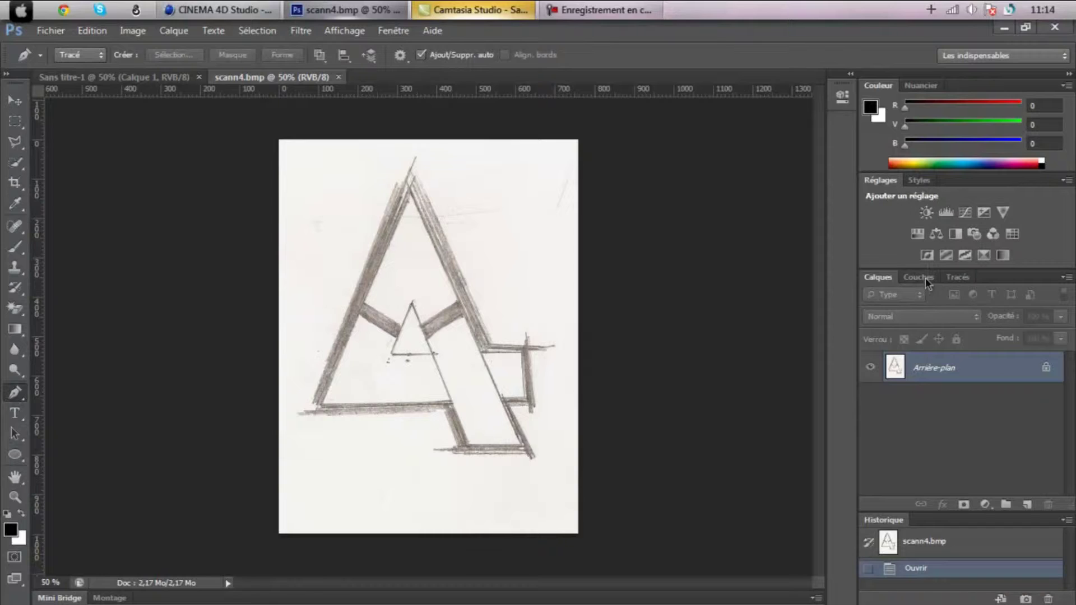
pyautogui.click(960, 279)
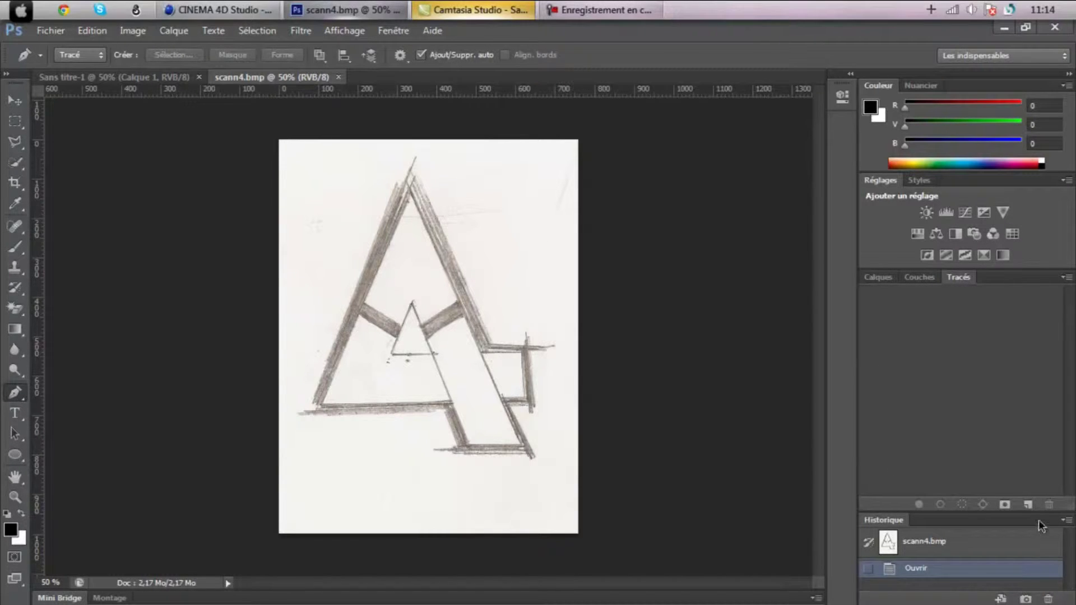
pyautogui.click(435, 394)
# Step: Trace the upper inner area of the letter A with straight segments around the crossbars and small triangle's tip, closing it at the apex
pyautogui.hotkey('ctrl', '+')
pyautogui.hotkey('ctrl', '+')
pyautogui.hotkey('ctrl', '+')
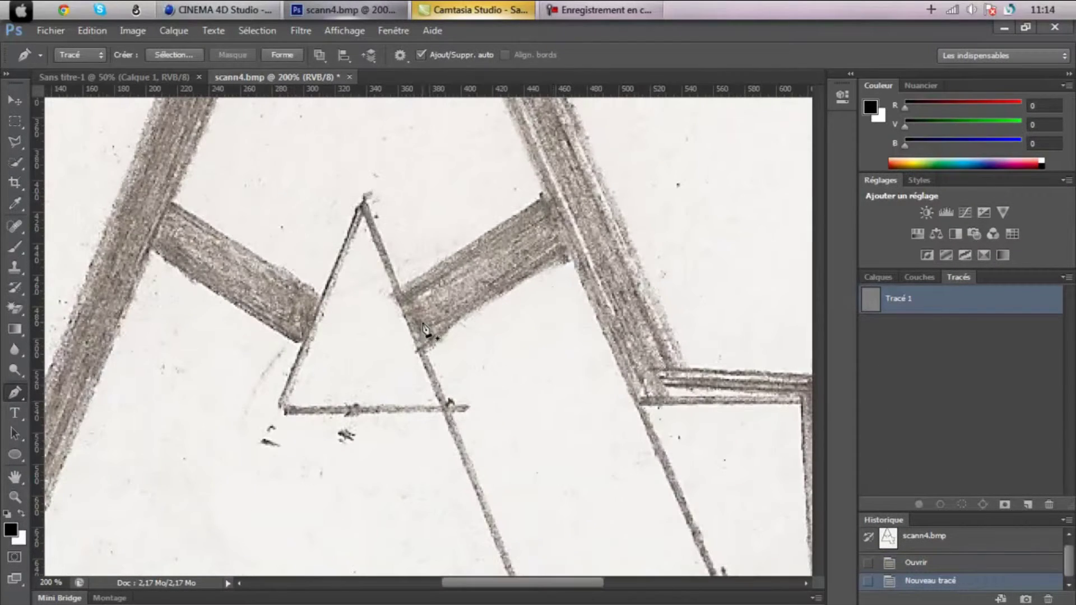
pyautogui.moveTo(606, 213); pyautogui.dragTo(634, 358)
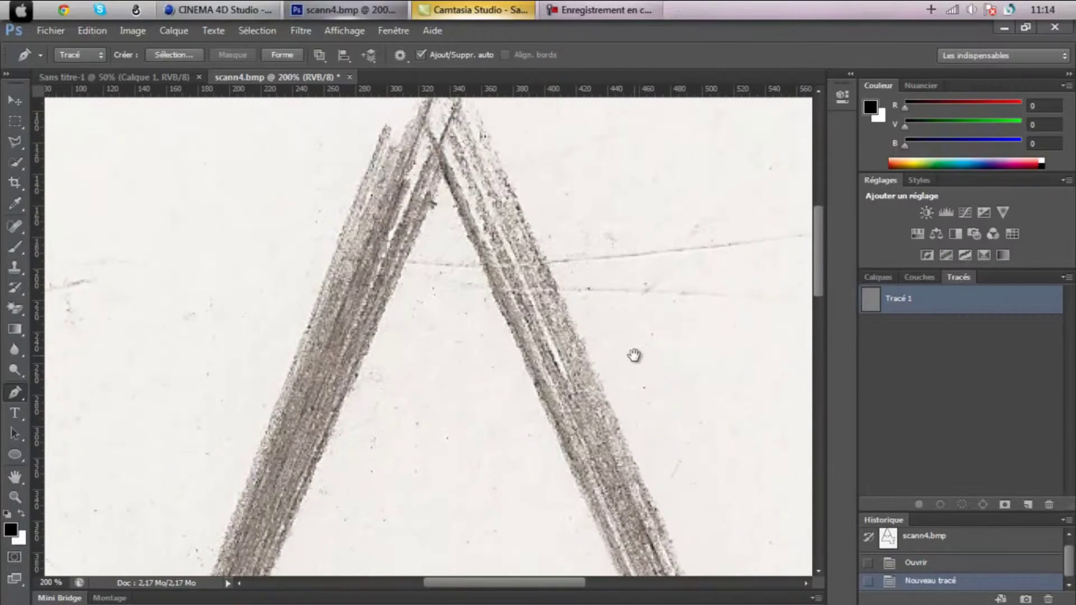
pyautogui.click(451, 175)
pyautogui.scroll(-5, 538, 225)
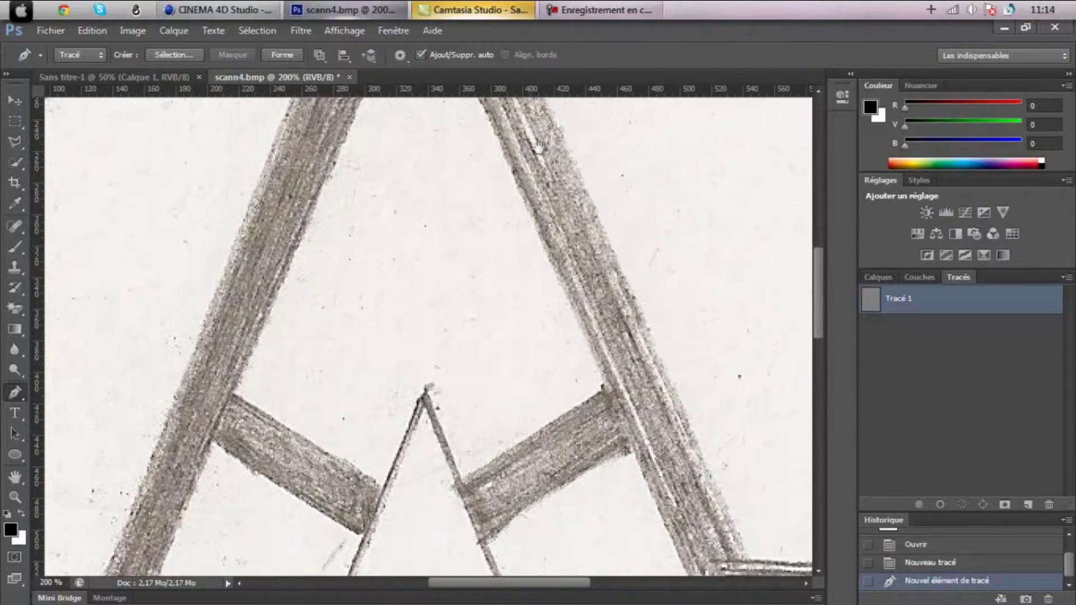
pyautogui.click(605, 388)
pyautogui.click(463, 480)
pyautogui.click(426, 394)
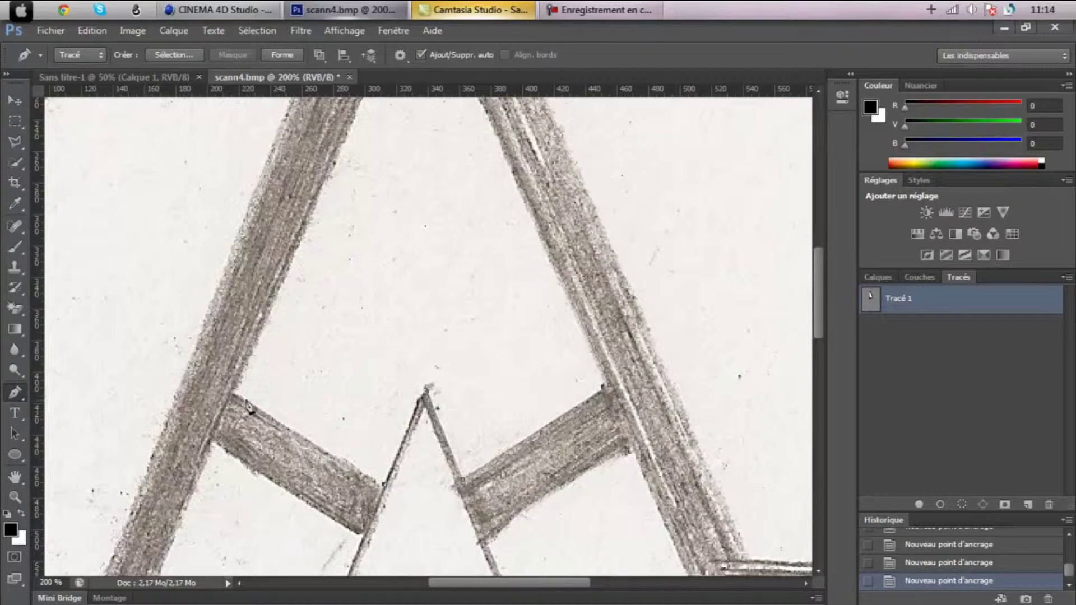
pyautogui.click(236, 399)
pyautogui.moveTo(377, 279); pyautogui.dragTo(324, 517)
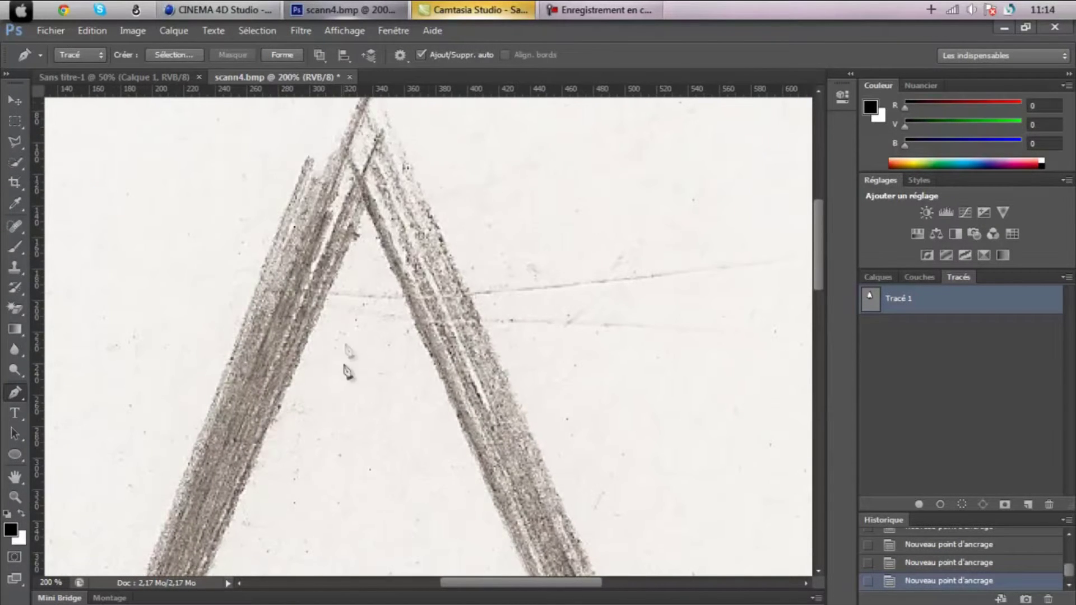
pyautogui.click(368, 219)
# Step: Start the outline of the letter's lower area along the left crossbar's lower edge and the small triangle's base
pyautogui.moveTo(479, 395); pyautogui.dragTo(531, 420)
pyautogui.click(412, 202)
pyautogui.click(534, 287)
pyautogui.click(511, 338)
pyautogui.click(678, 339)
pyautogui.moveTo(682, 373); pyautogui.dragTo(250, 276)
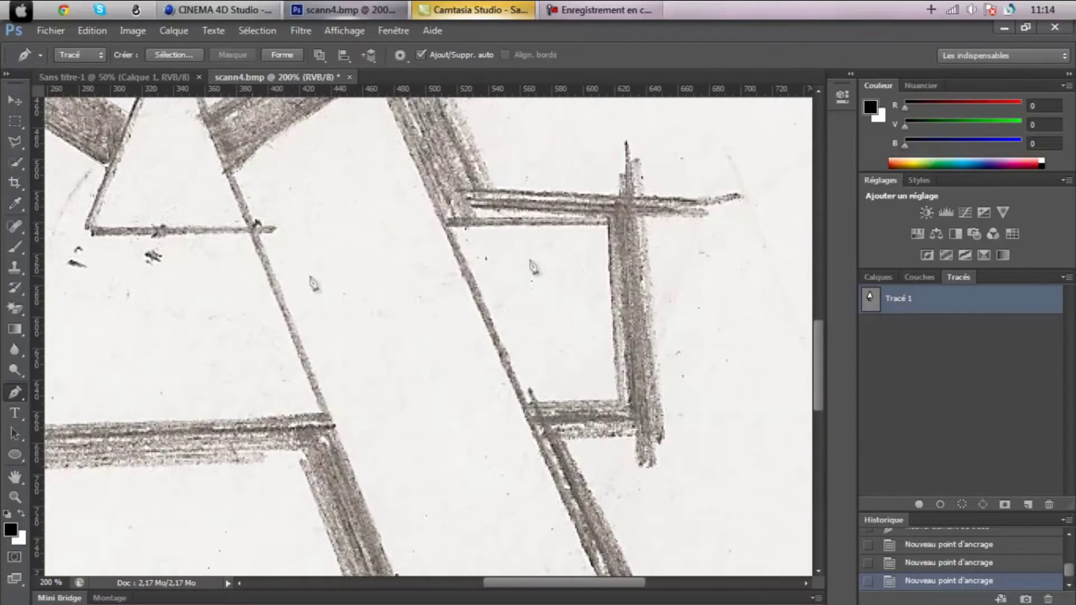
pyautogui.click(612, 224)
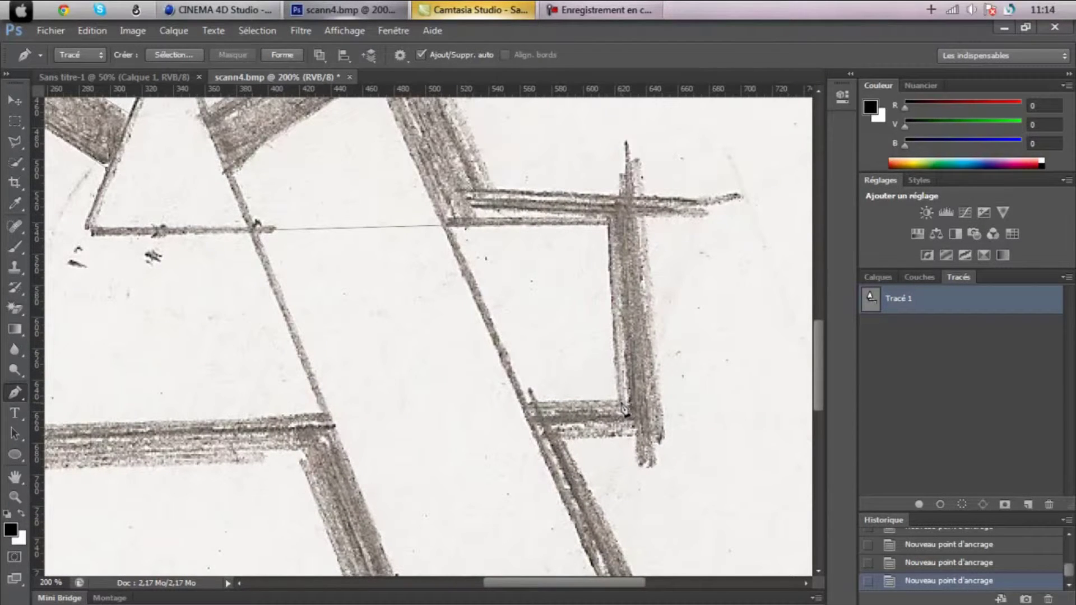
pyautogui.moveTo(392, 437); pyautogui.dragTo(723, 467)
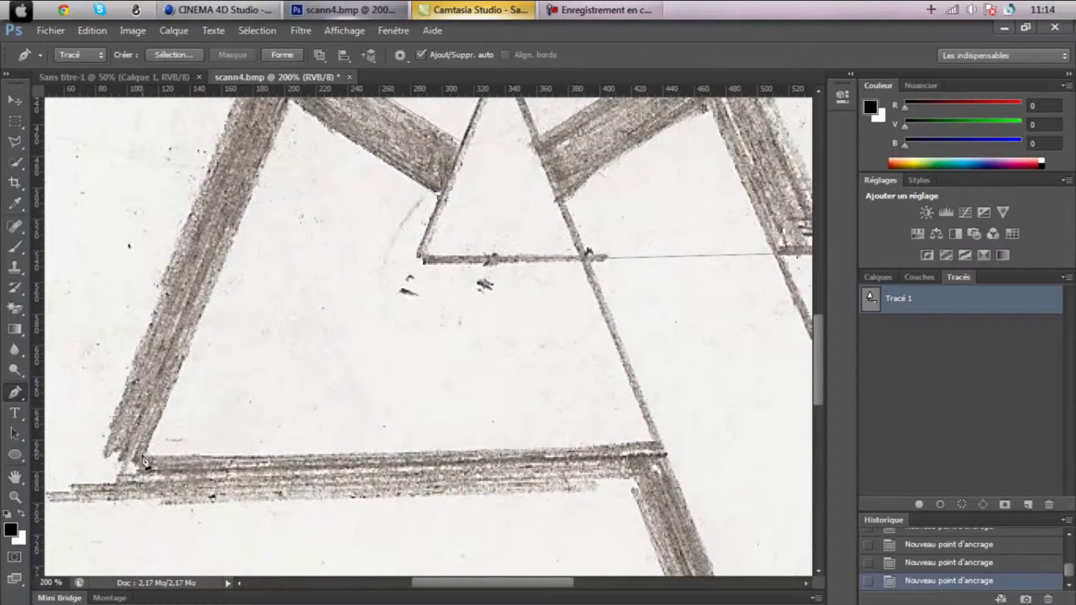
pyautogui.click(1006, 547)
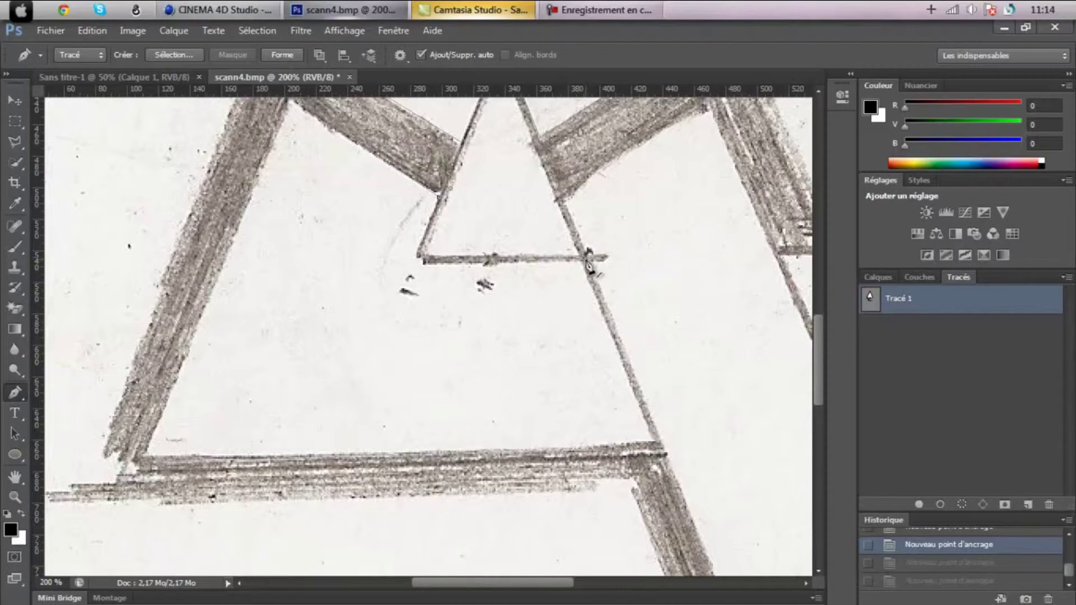
# Step: Continue the lower outline around the right crossbar, side block, diagonal leg and base, closing it at the left crossbar
pyautogui.click(557, 200)
pyautogui.click(711, 109)
pyautogui.moveTo(712, 187); pyautogui.dragTo(425, 283)
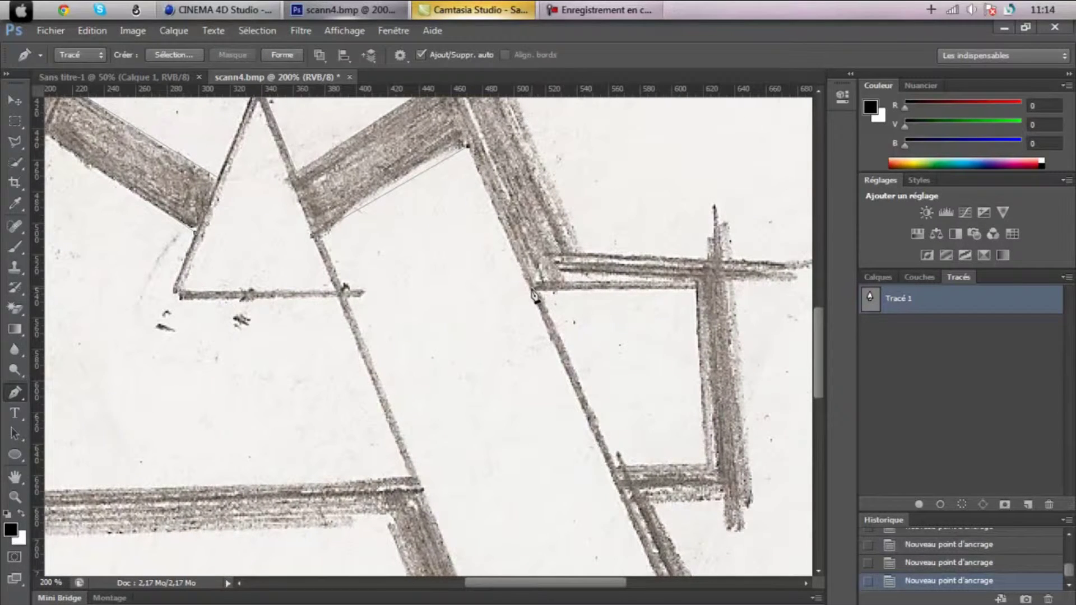
pyautogui.click(712, 469)
pyautogui.moveTo(622, 493); pyautogui.dragTo(707, 310)
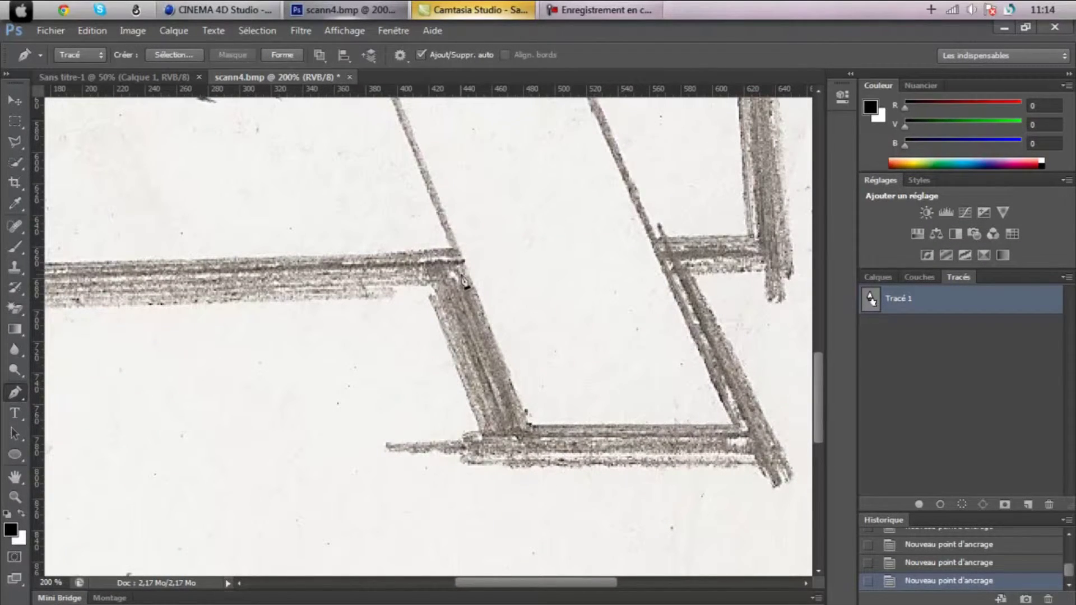
pyautogui.moveTo(318, 304); pyautogui.dragTo(796, 369)
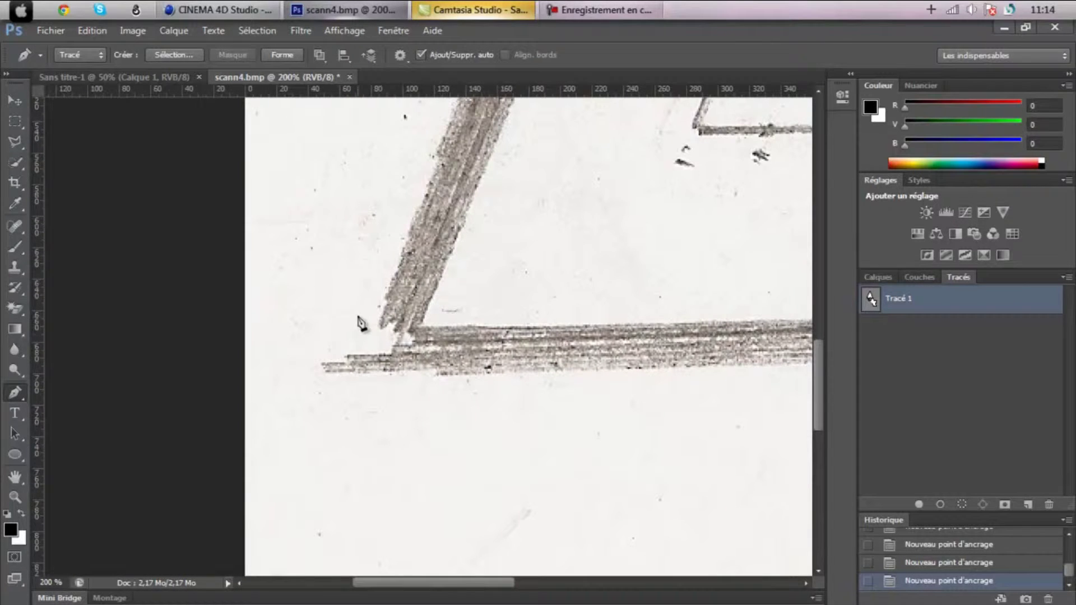
pyautogui.moveTo(472, 288); pyautogui.dragTo(396, 473)
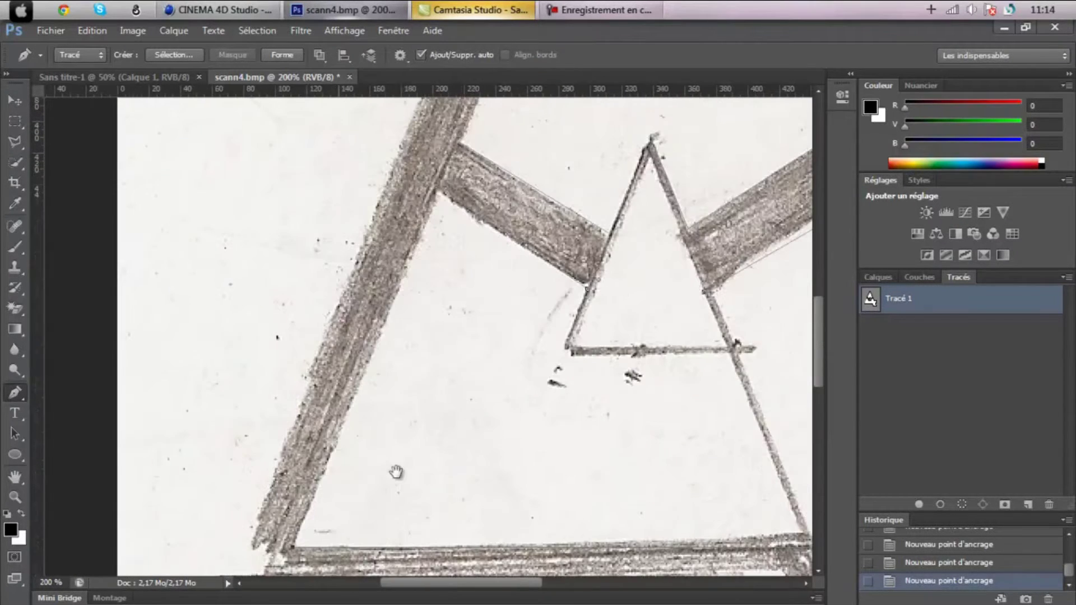
pyautogui.click(437, 195)
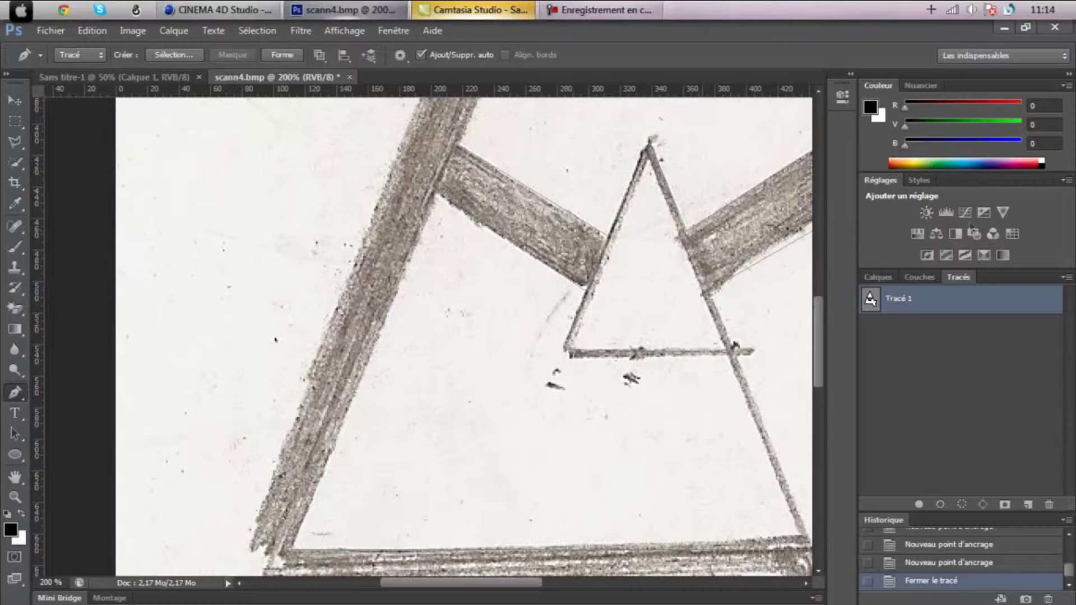
# Step: Add a new layer above the scan and fill it with the white background colour
pyautogui.click(870, 279)
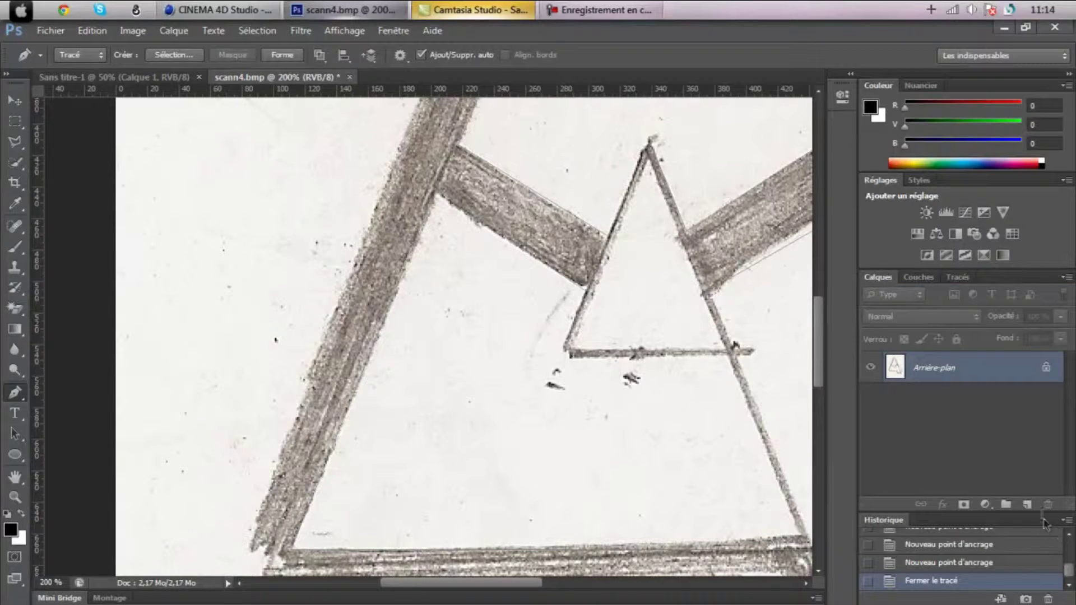
pyautogui.click(1026, 504)
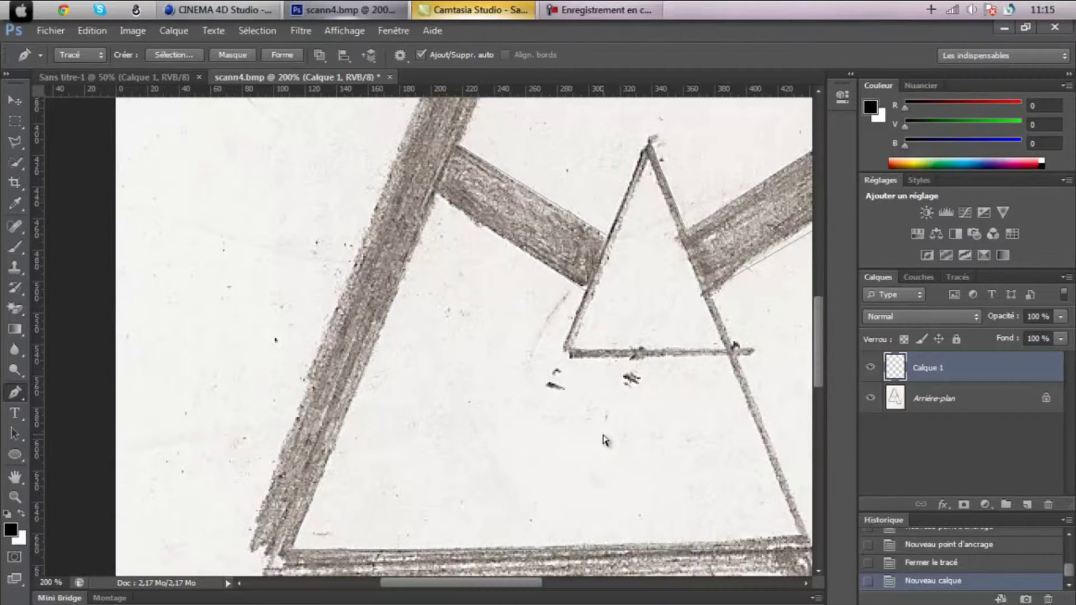
pyautogui.hotkey('ctrl', 'BackSpace')
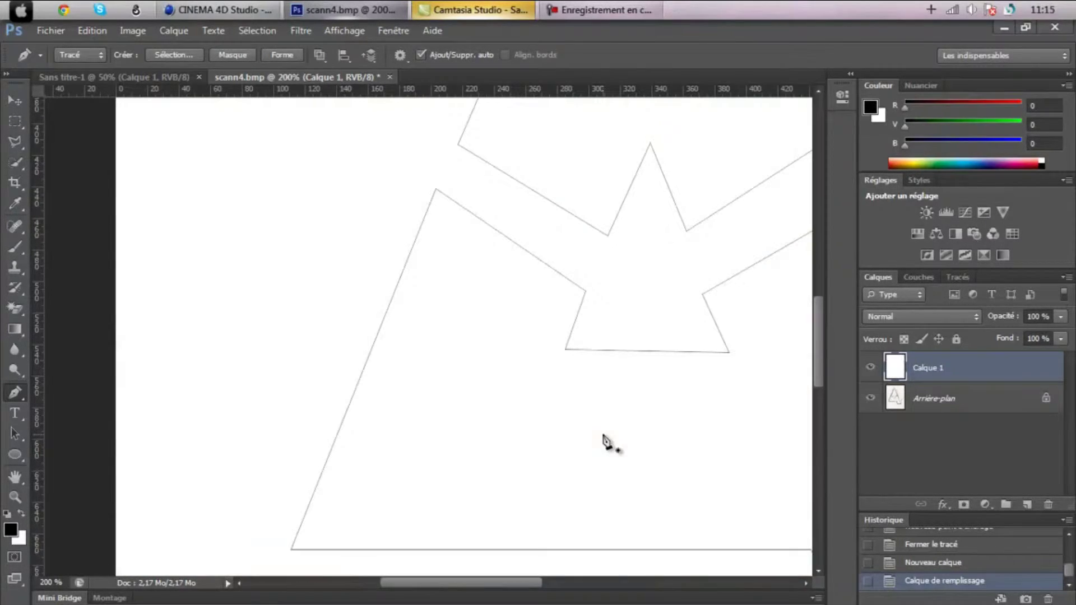
pyautogui.hotkey('ctrl', '-')
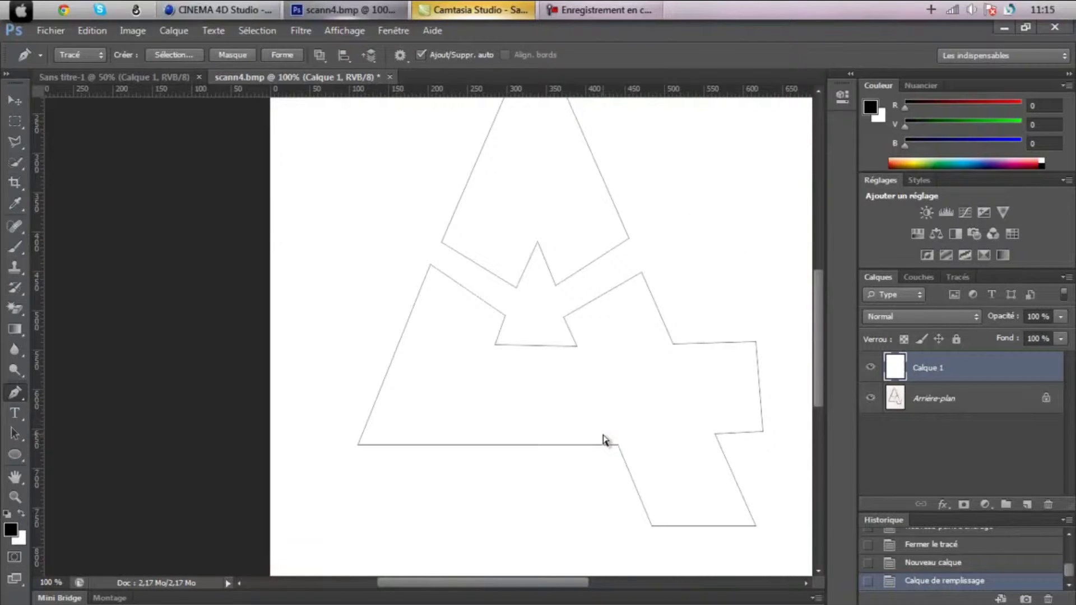
# Step: Shift the upper edge of the letter's side block until the block's outer edge is vertical, leaving the path's anchor points deselected
pyautogui.hotkey('ctrl', '-')
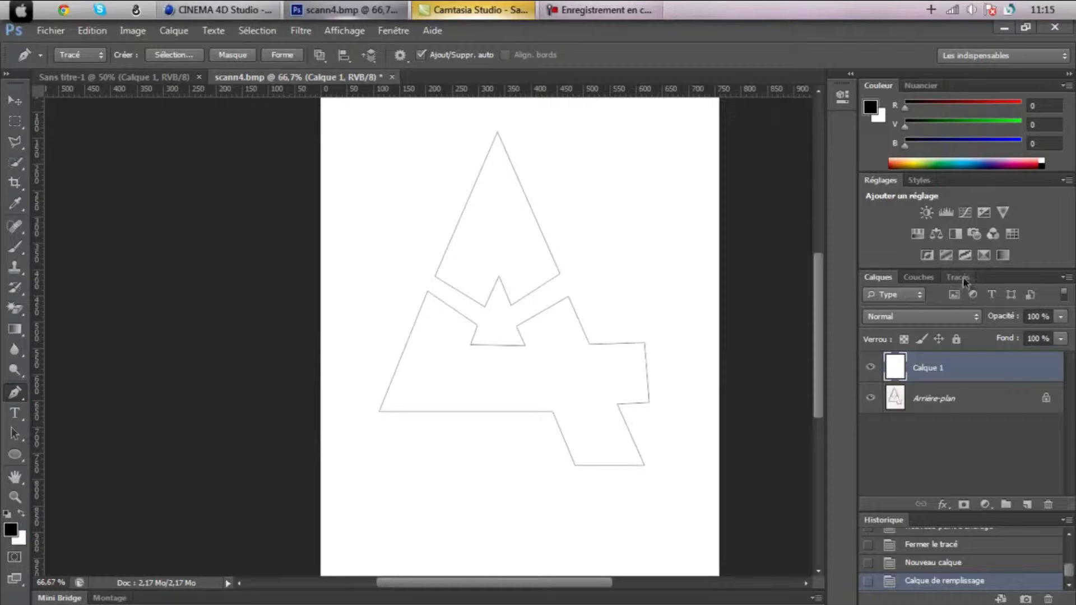
pyautogui.click(959, 277)
pyautogui.keyDown('ctrl'); pyautogui.moveTo(643, 343); pyautogui.dragTo(648, 345); pyautogui.keyUp('ctrl')
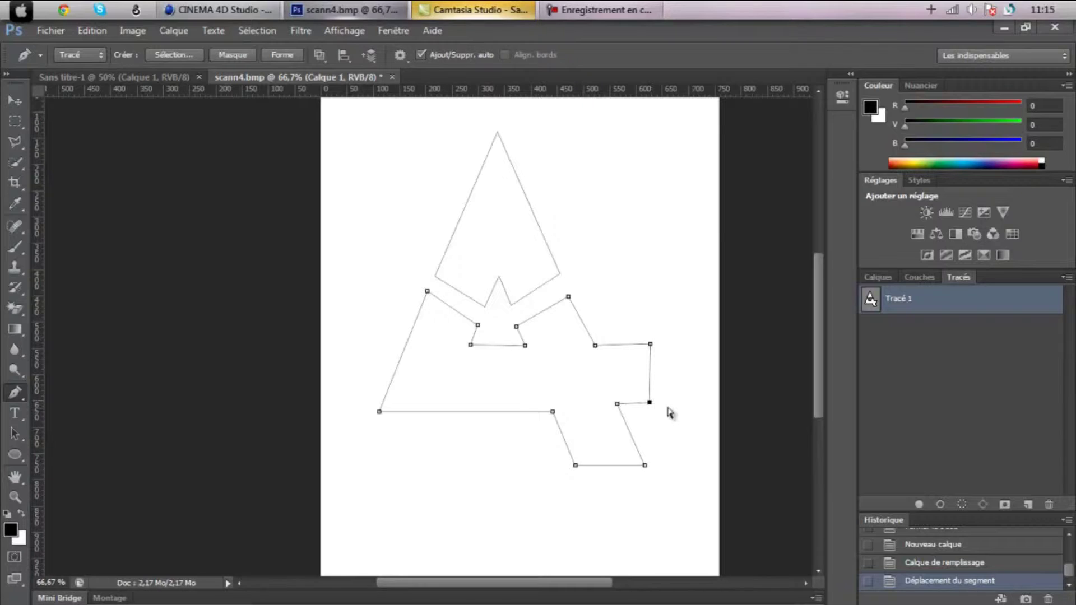
pyautogui.click(972, 327)
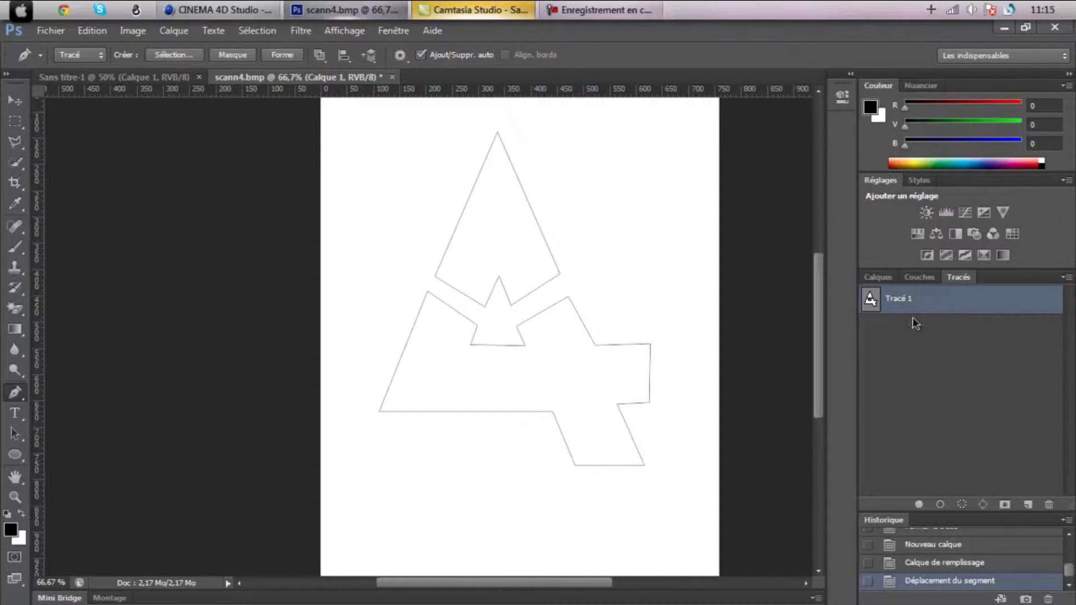
pyautogui.keyDown('ctrl'); pyautogui.click(649, 348); pyautogui.keyUp('ctrl')
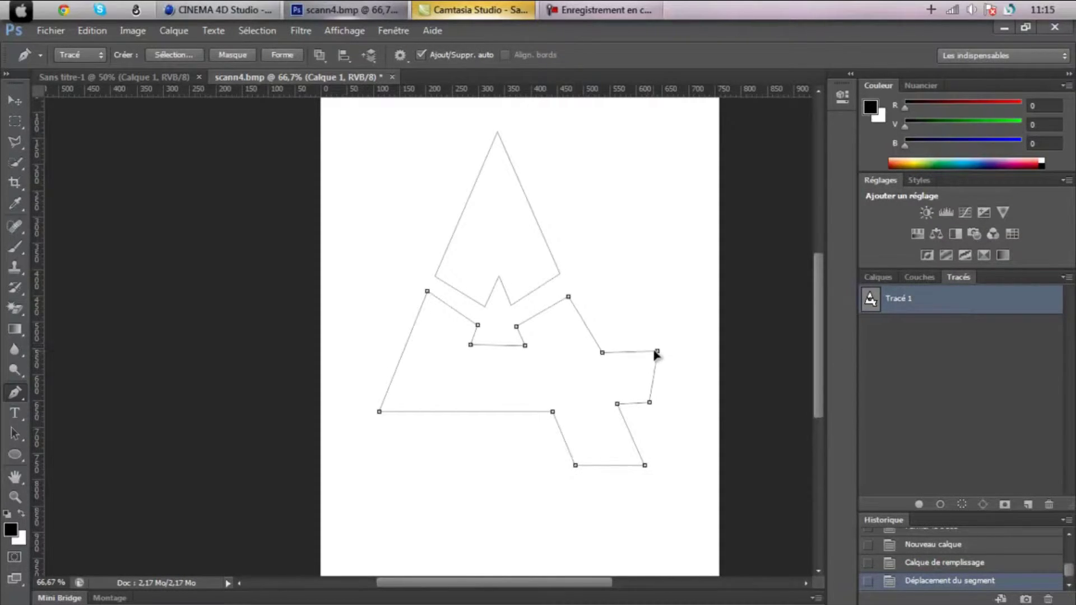
pyautogui.keyDown('ctrl'); pyautogui.moveTo(648, 347); pyautogui.dragTo(649, 343); pyautogui.keyUp('ctrl')
pyautogui.click(910, 337)
pyautogui.click(938, 311)
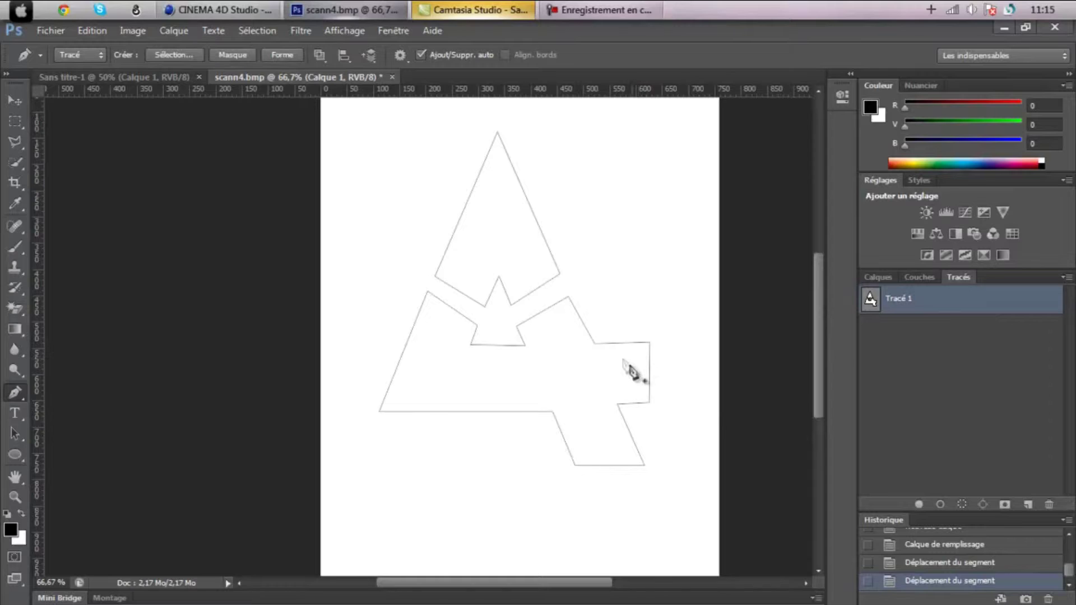
# Step: Shift the slanted edge above the side block slightly inward and deselect the path's anchor points
pyautogui.keyDown('ctrl'); pyautogui.moveTo(593, 344); pyautogui.dragTo(592, 347); pyautogui.keyUp('ctrl')
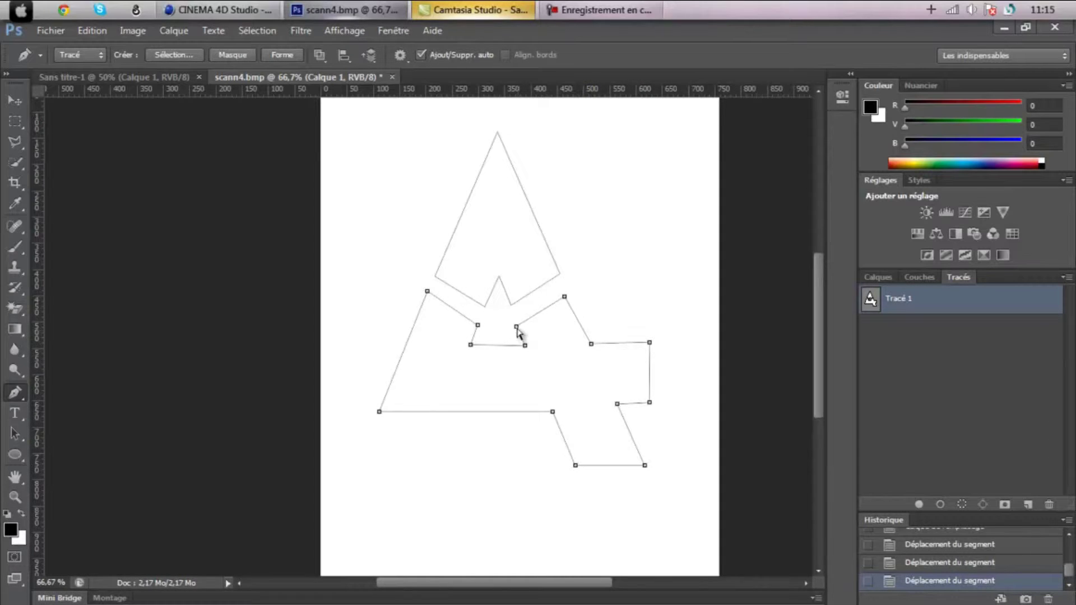
pyautogui.click(950, 339)
pyautogui.click(940, 307)
pyautogui.click(1002, 352)
pyautogui.click(963, 307)
# Step: Export the path Tracé 1 to Illustrator format as hahahaha.ai in the Ai folder
pyautogui.click(50, 31)
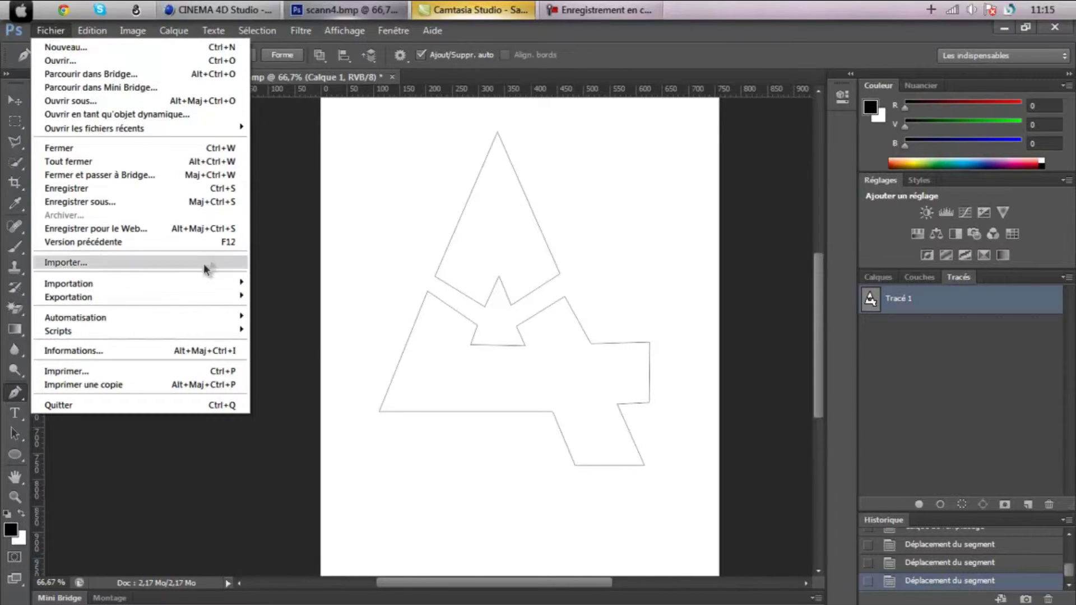
pyautogui.moveTo(150, 298)
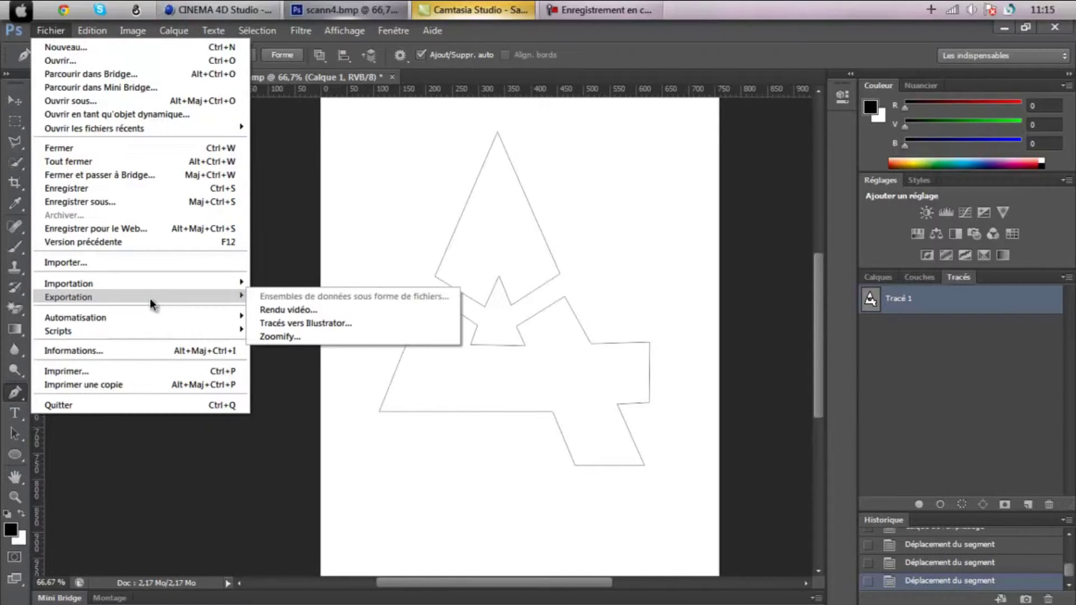
pyautogui.click(363, 323)
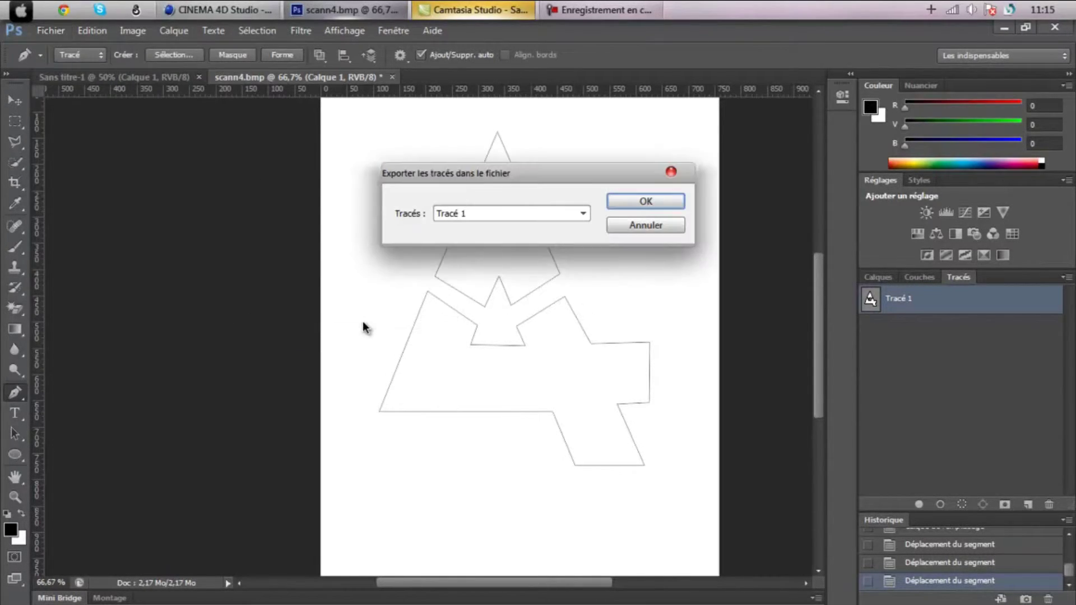
pyautogui.click(646, 202)
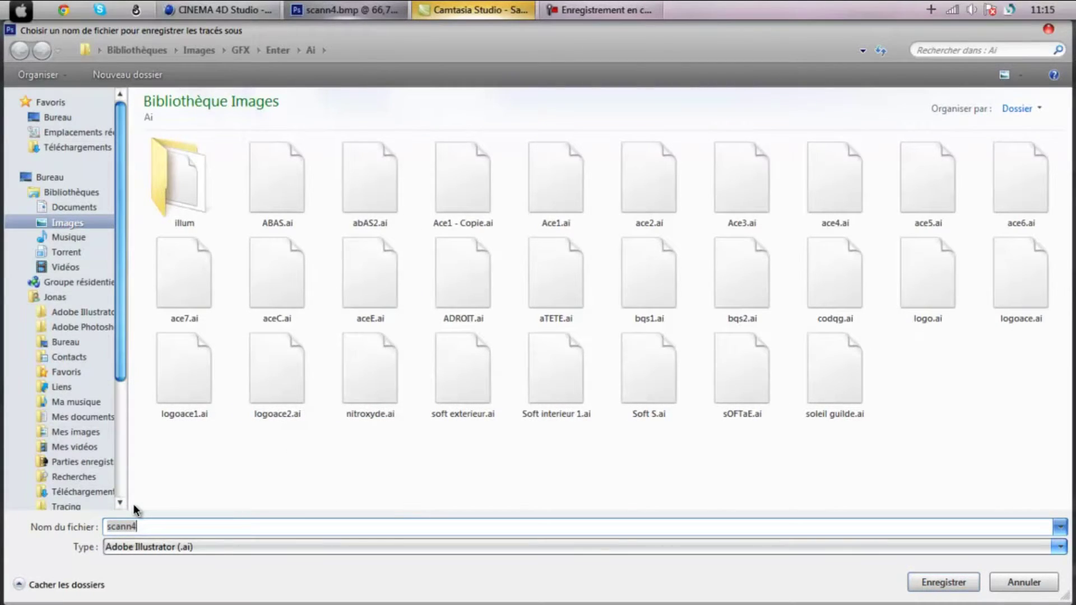
pyautogui.write('hahahaha')
pyautogui.click(923, 583)
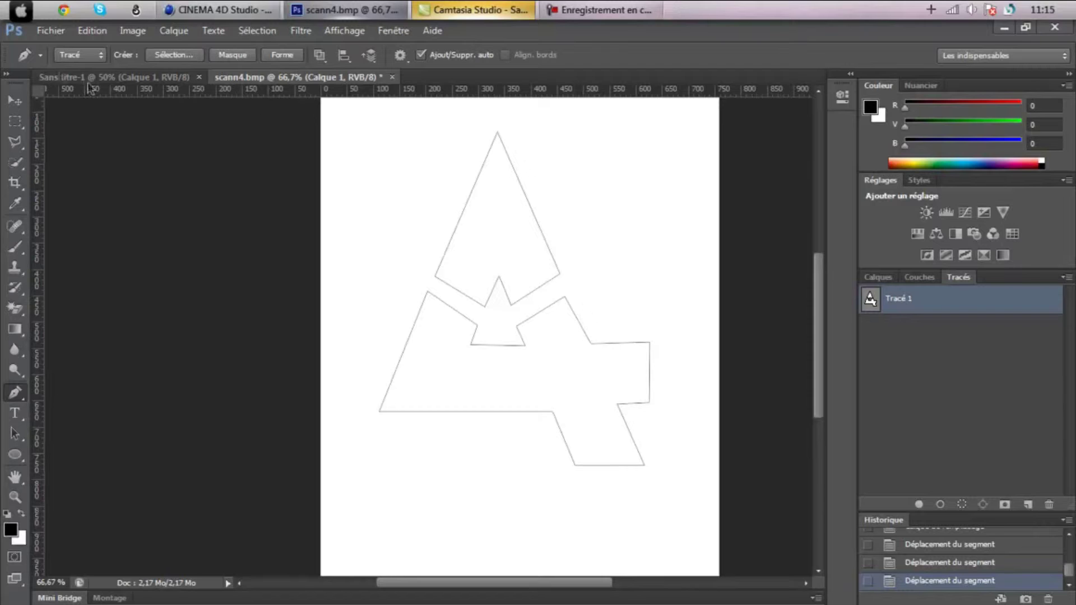
# Step: Switch to CINEMA 4D and merge hahahaha.ai into the scene with scale factor 1 cm and connected splines
pyautogui.click(220, 8)
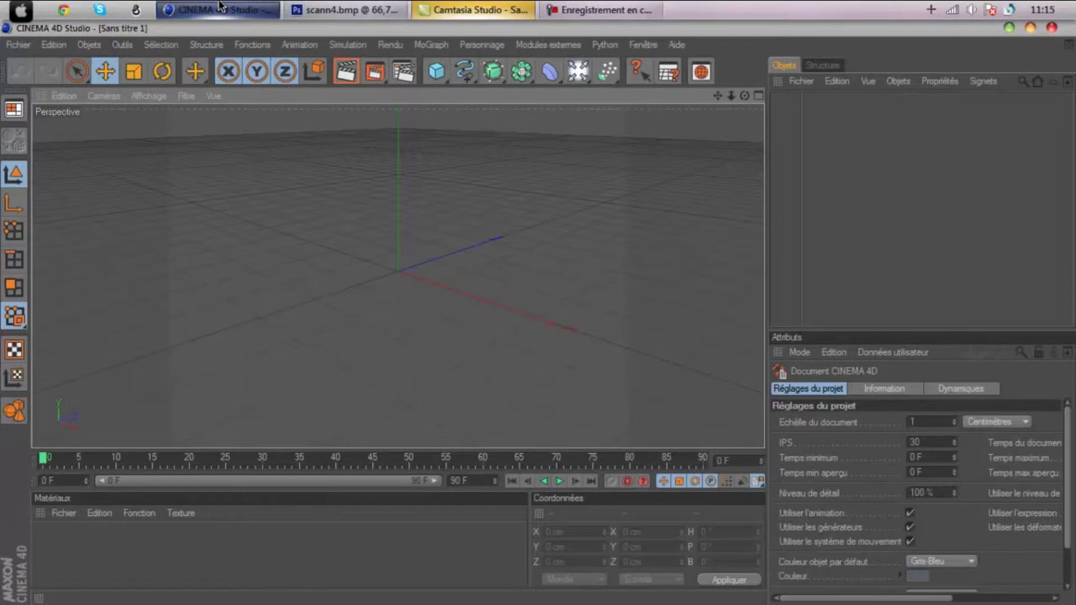
pyautogui.click(21, 44)
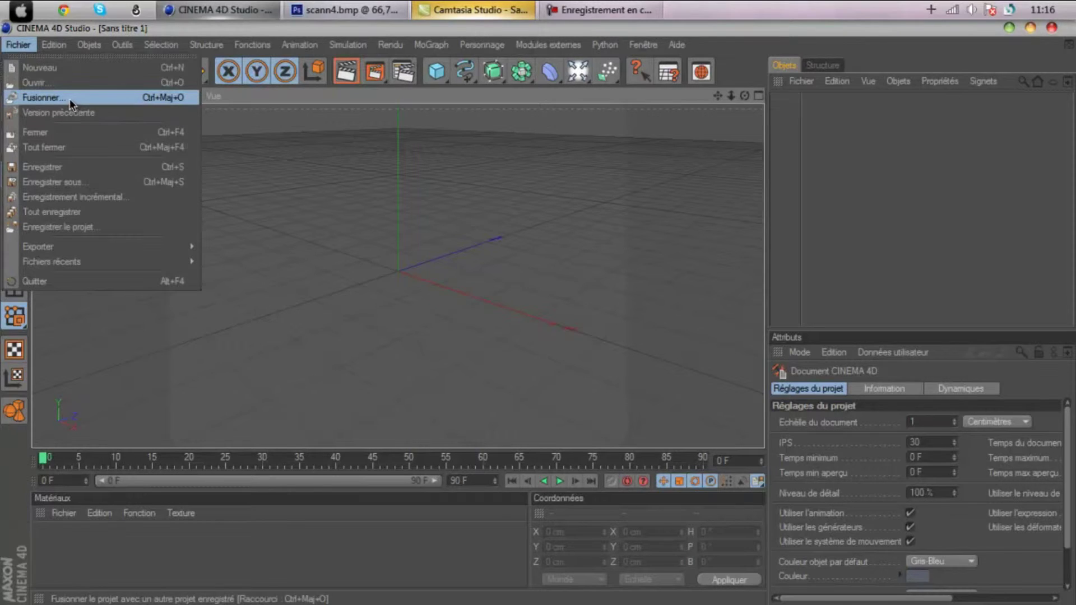
pyautogui.click(71, 104)
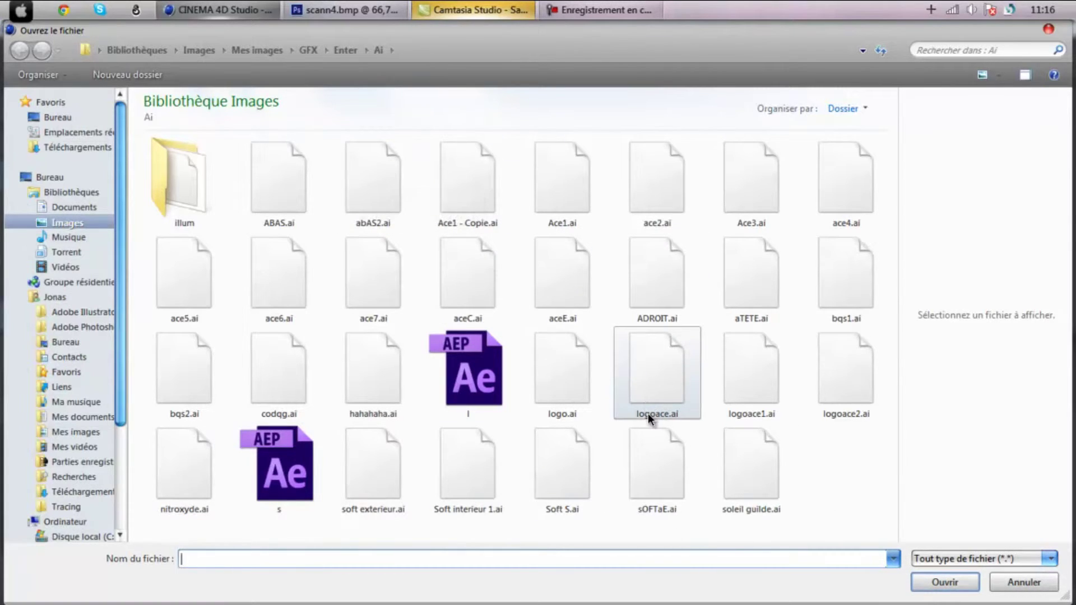
pyautogui.doubleClick(387, 366)
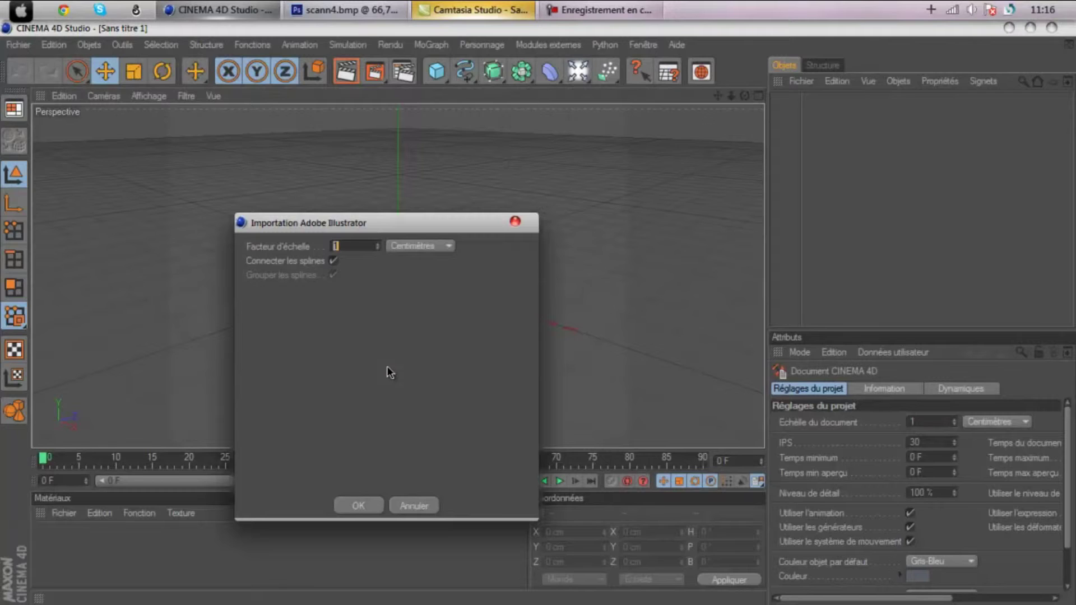
pyautogui.click(358, 505)
# Step: Expand the imported hahahaha null and select its two splines in turn to identify which part of the logo each forms
pyautogui.moveTo(745, 95); pyautogui.dragTo(558, 193)
pyautogui.moveTo(717, 96); pyautogui.dragTo(670, 135)
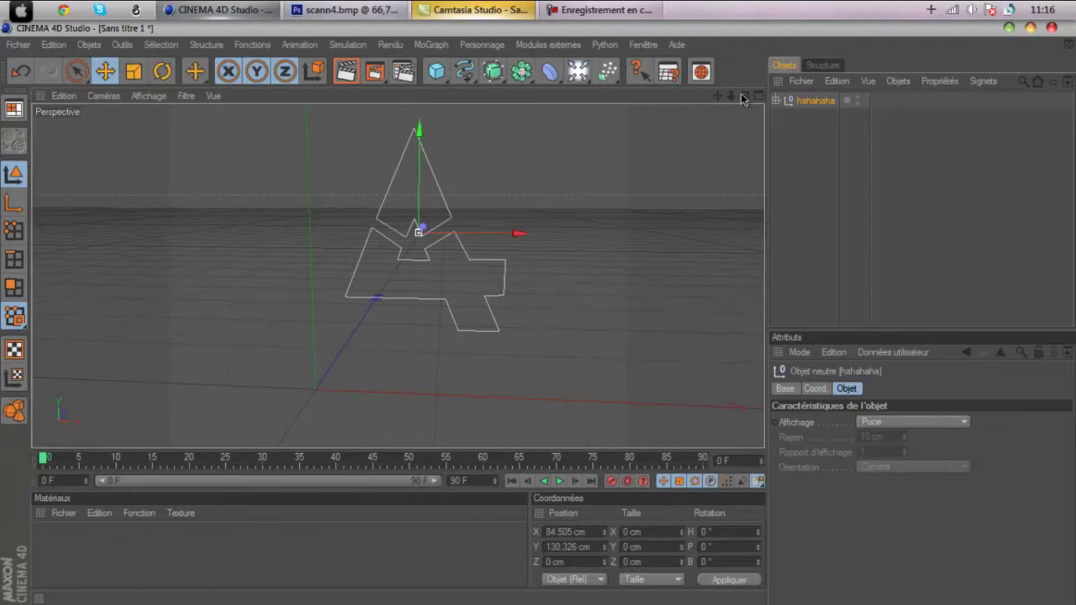
pyautogui.moveTo(719, 96); pyautogui.dragTo(538, 313)
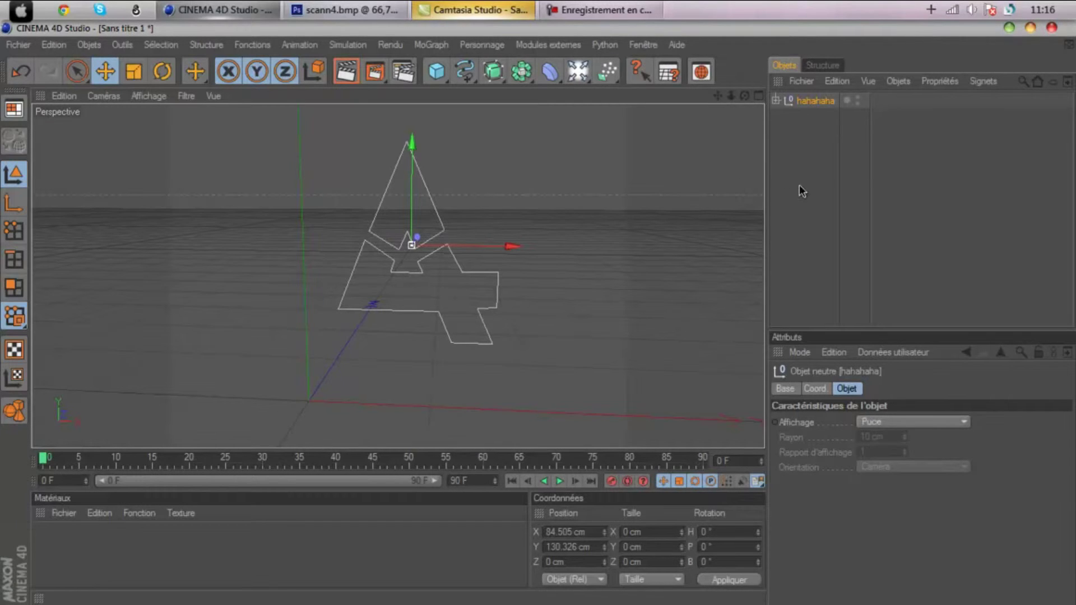
pyautogui.click(777, 101)
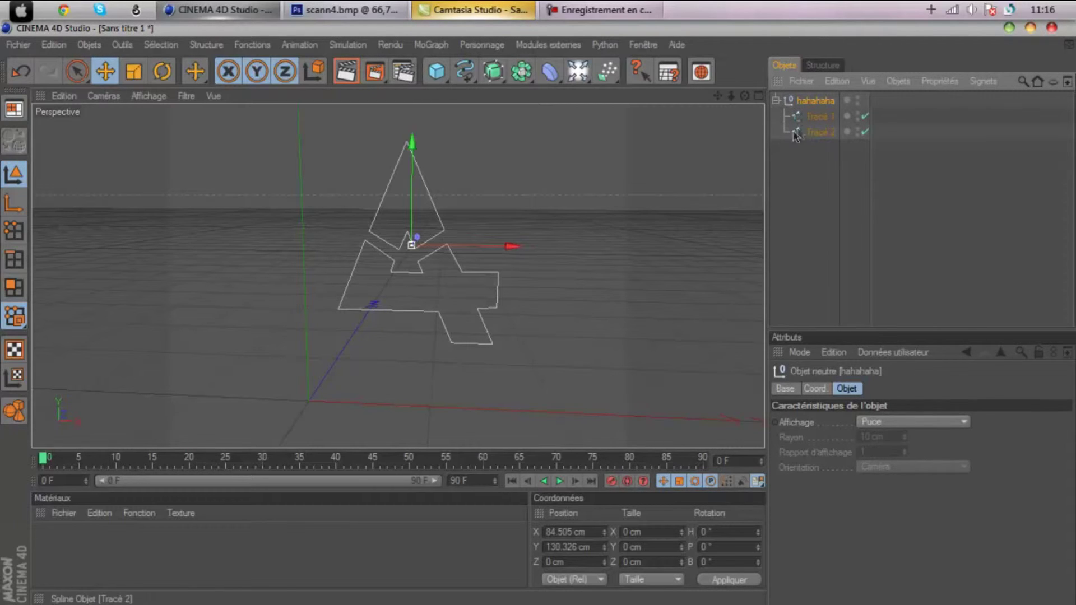
pyautogui.click(817, 116)
pyautogui.press('Down')
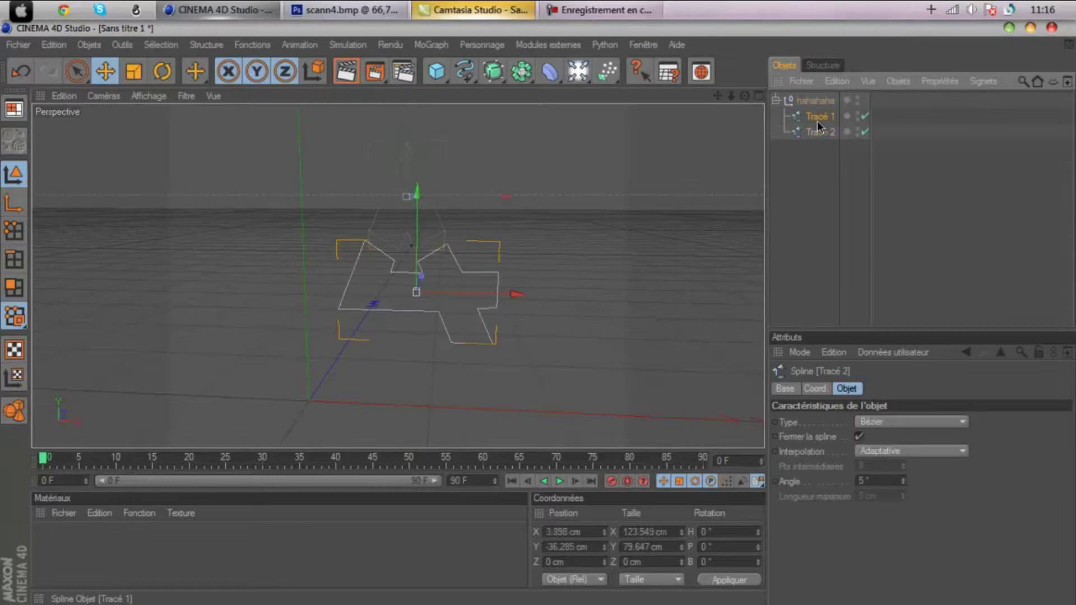
pyautogui.click(817, 117)
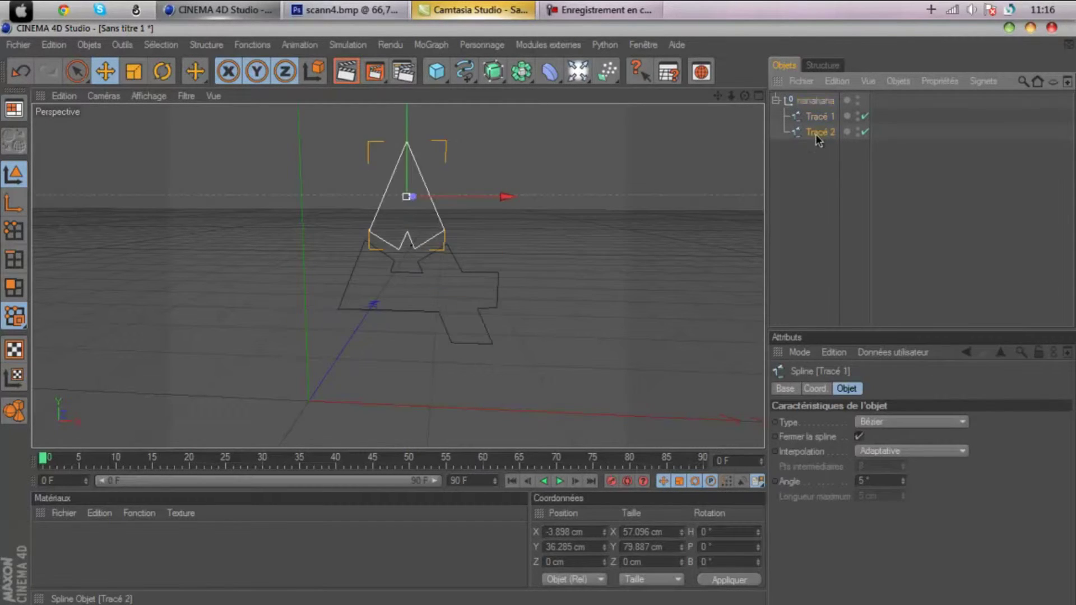
pyautogui.click(816, 132)
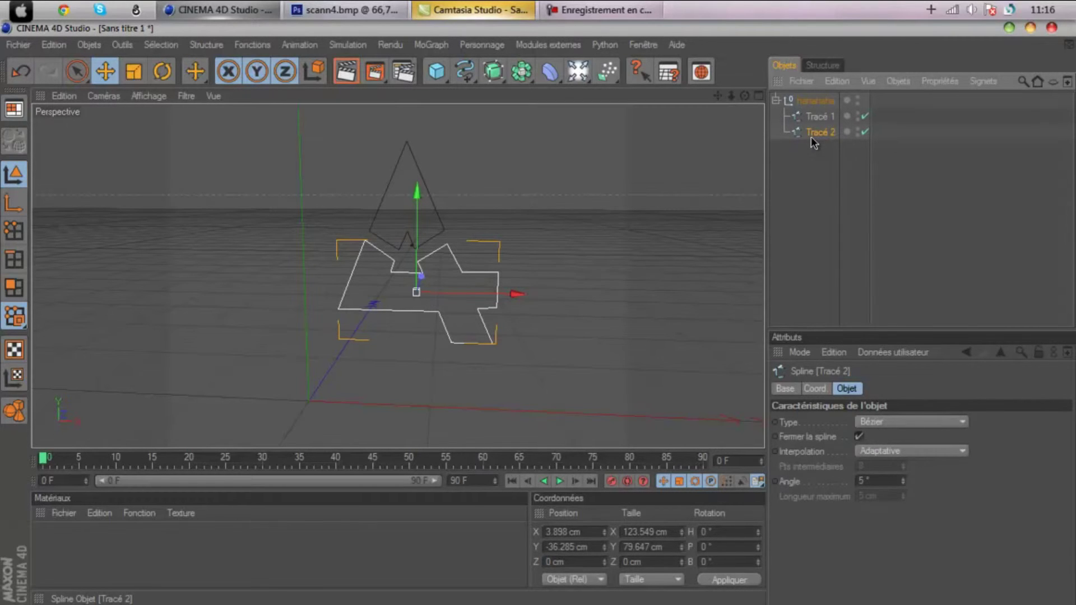
# Step: Move the splines Tracé 1 and Tracé 2 out of the hahahaha null and delete the empty null
pyautogui.click(816, 116)
pyautogui.click(823, 131)
pyautogui.click(822, 116)
pyautogui.click(822, 116)
pyautogui.moveTo(824, 100); pyautogui.dragTo(823, 125)
pyautogui.click(810, 132)
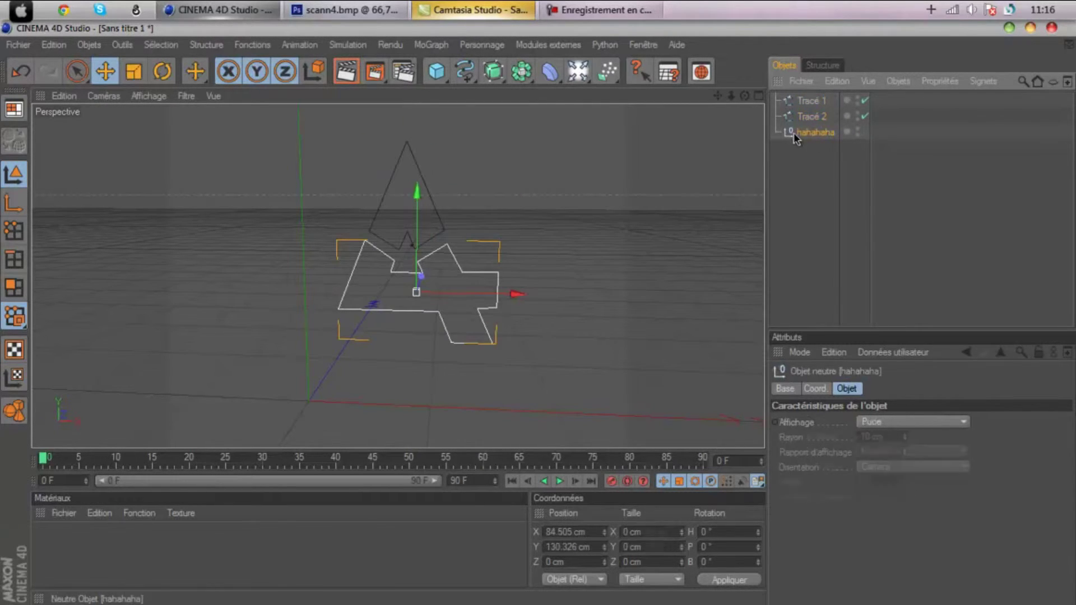
pyautogui.press('Delete')
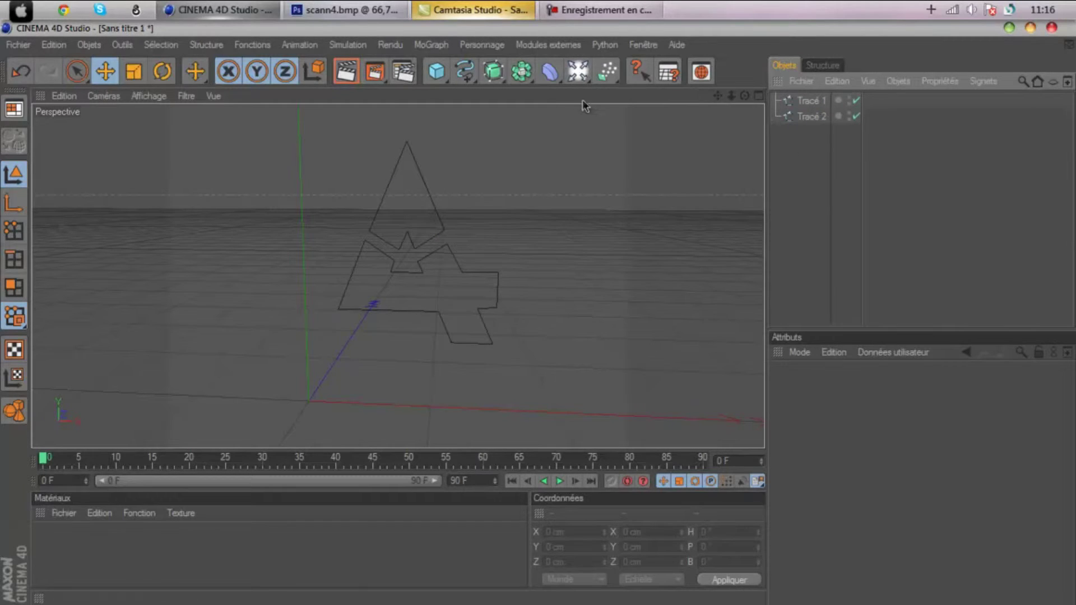
# Step: Add an Extrusion NURBS object to the scene and duplicate it
pyautogui.click(499, 73)
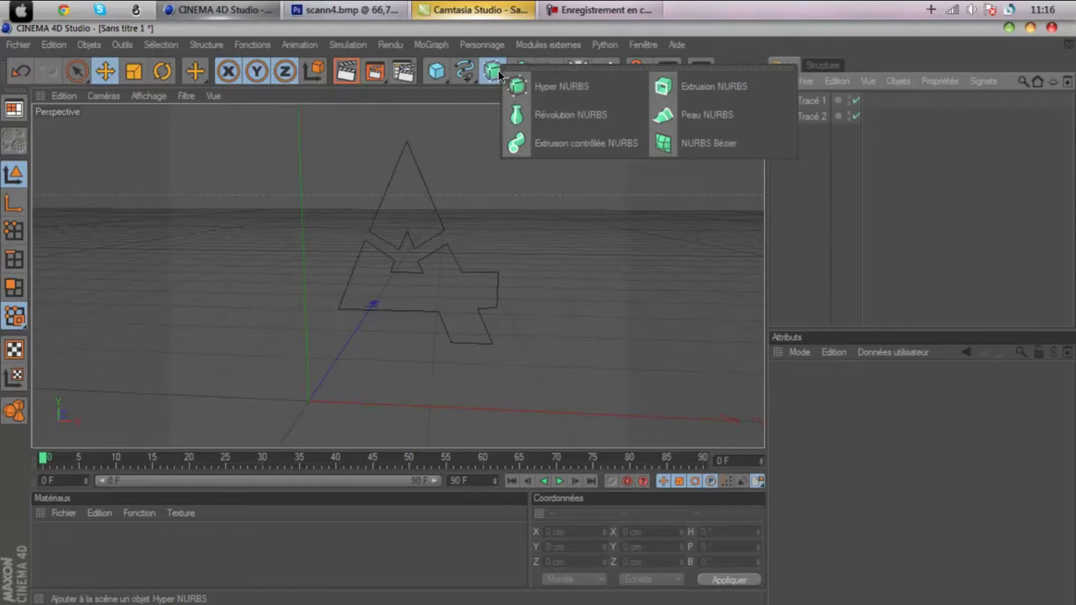
pyautogui.click(752, 88)
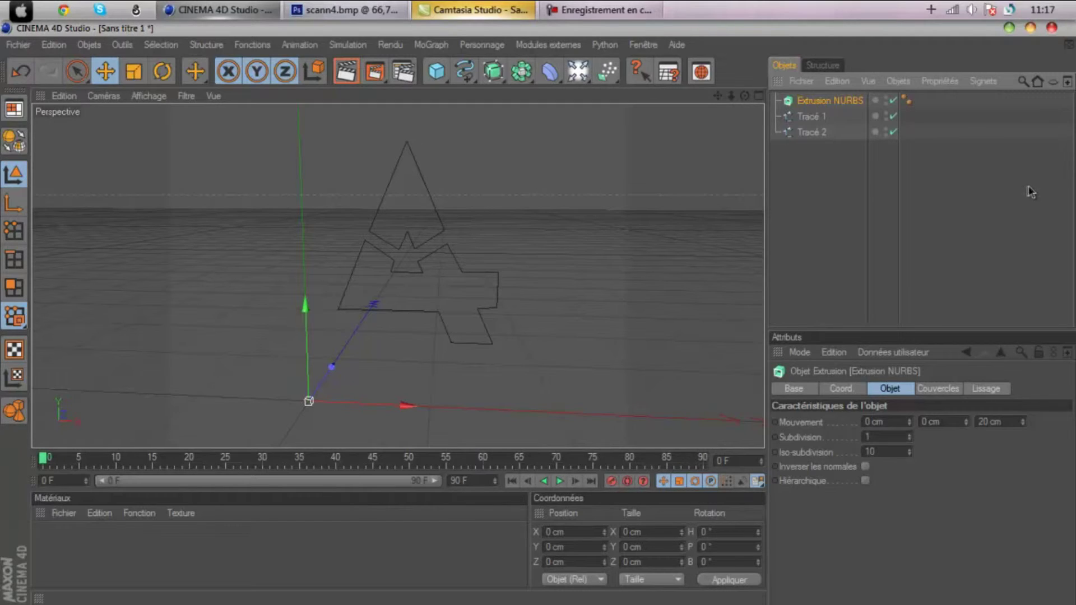
pyautogui.hotkey('ctrl', 'v')
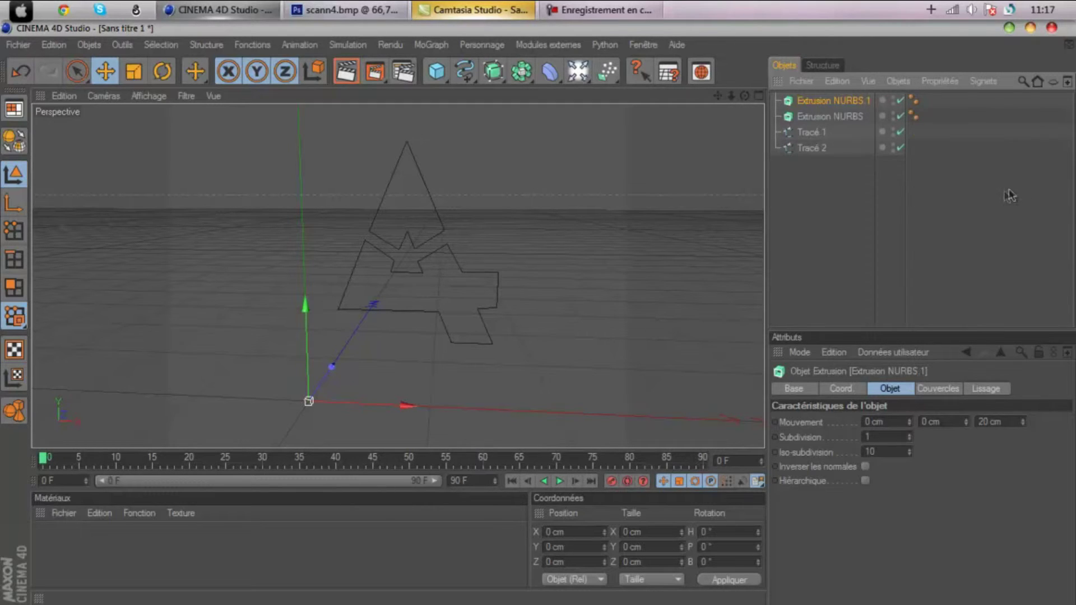
# Step: Nest Tracé 1 under Extrusion NURBS and Tracé 2 under Extrusion NURBS.1, then collapse both groups
pyautogui.click(818, 134)
pyautogui.moveTo(819, 136); pyautogui.dragTo(833, 102)
pyautogui.keyDown('alt'); pyautogui.moveTo(511, 312); pyautogui.dragTo(543, 320); pyautogui.keyUp('alt')
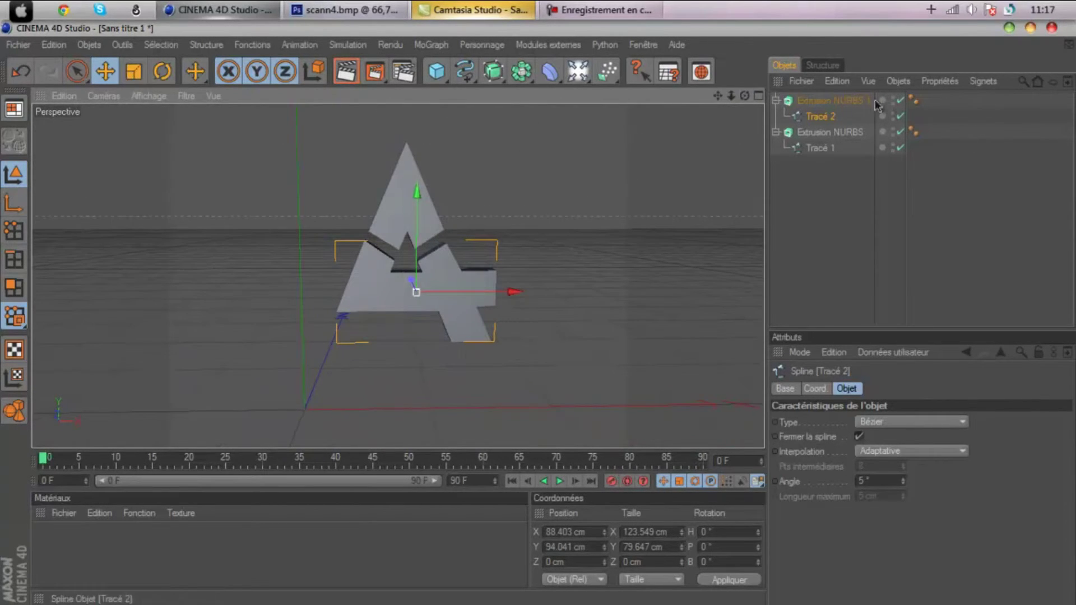
pyautogui.click(776, 101)
pyautogui.click(775, 116)
# Step: Set both the start and end caps of Extrusion NURBS.1 to Couvercle et biseau
pyautogui.click(824, 100)
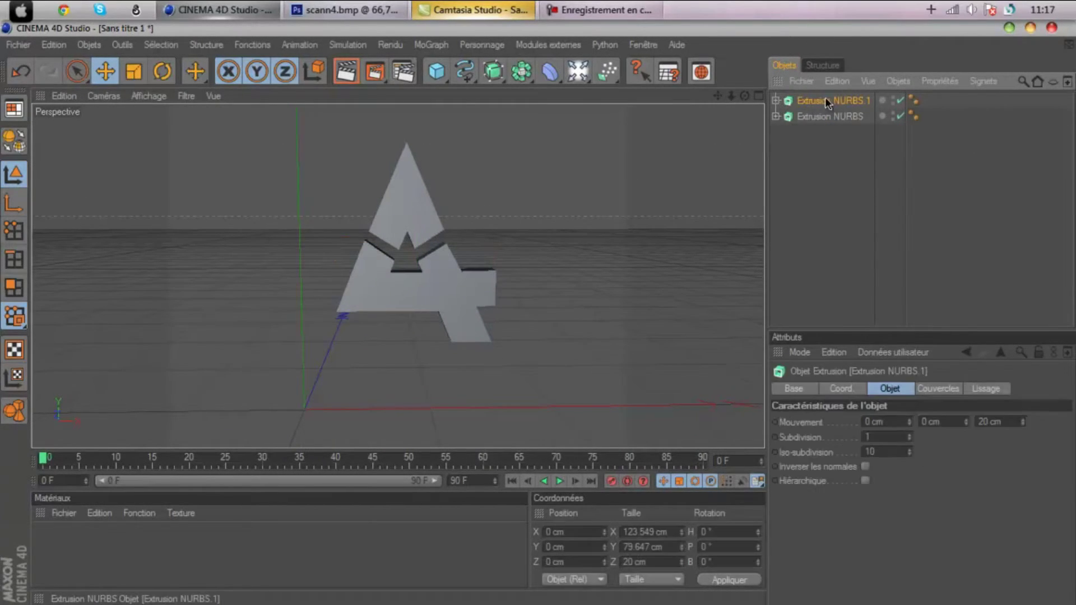
pyautogui.click(936, 390)
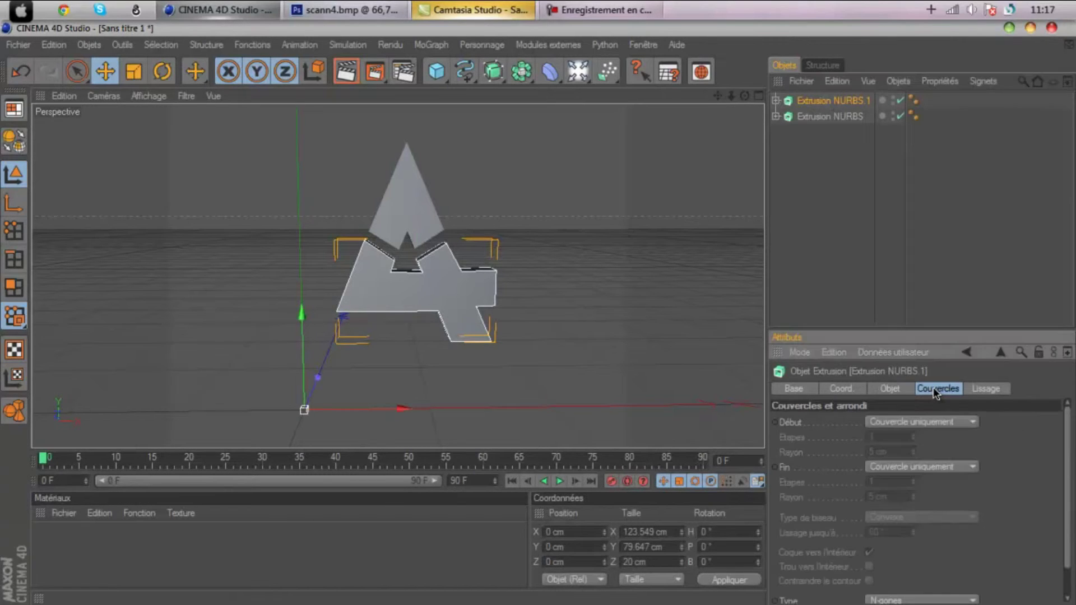
pyautogui.click(913, 425)
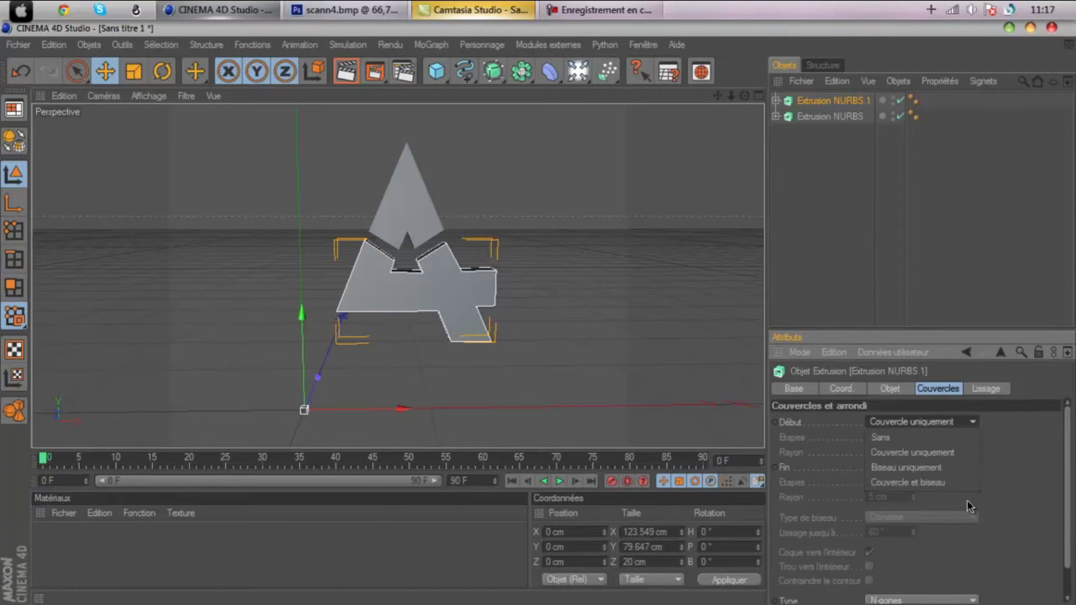
pyautogui.click(936, 483)
pyautogui.click(941, 466)
pyautogui.click(930, 527)
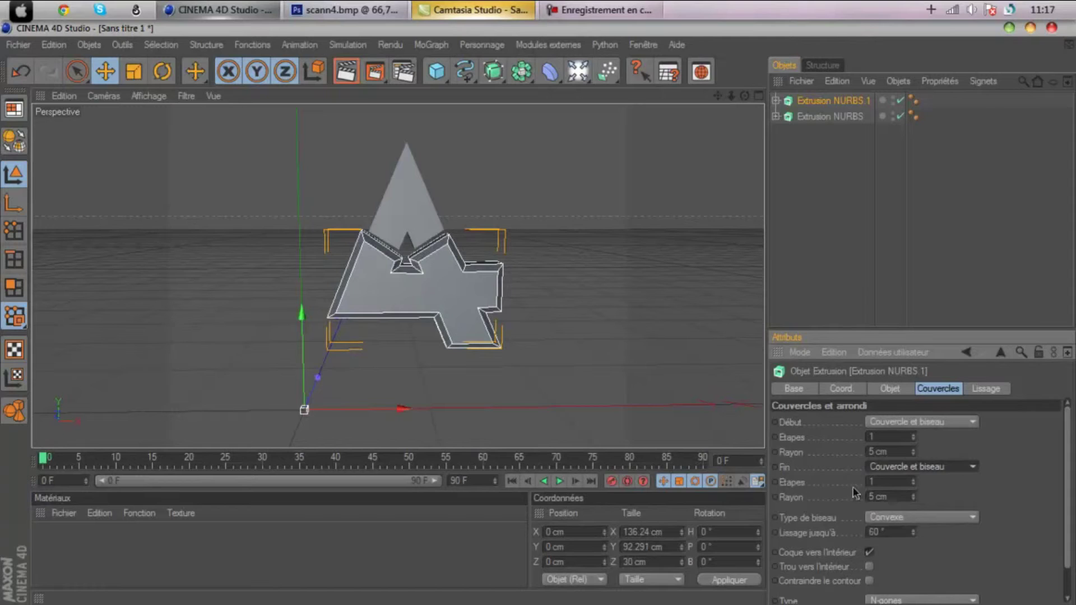
# Step: Set the start and end bevel radii of Extrusion NURBS.1 to 2 cm
pyautogui.doubleClick(875, 451)
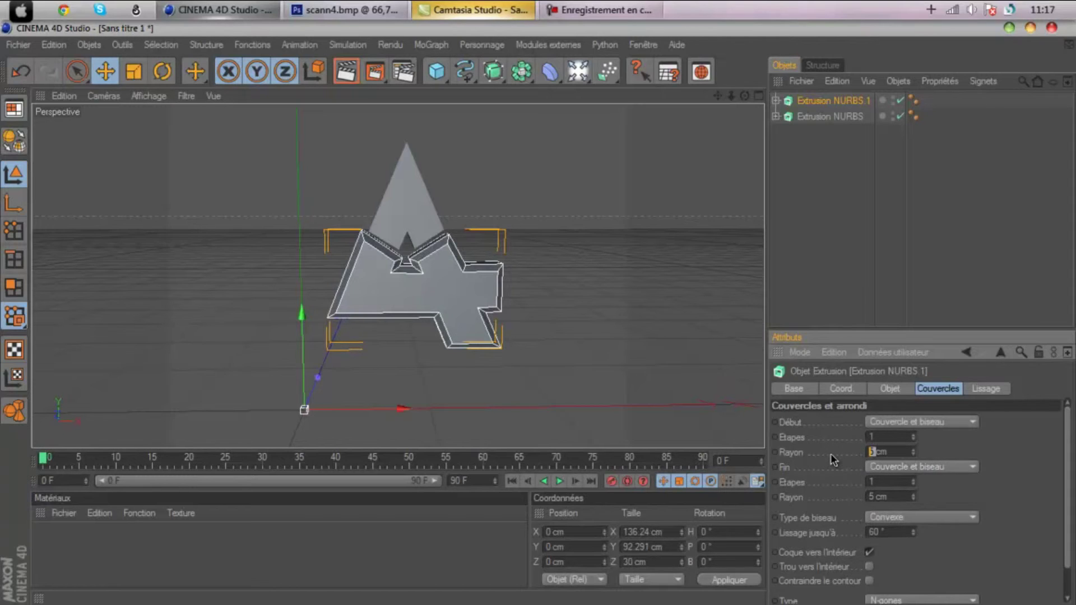
pyautogui.write('2')
pyautogui.doubleClick(872, 497)
pyautogui.write('2')
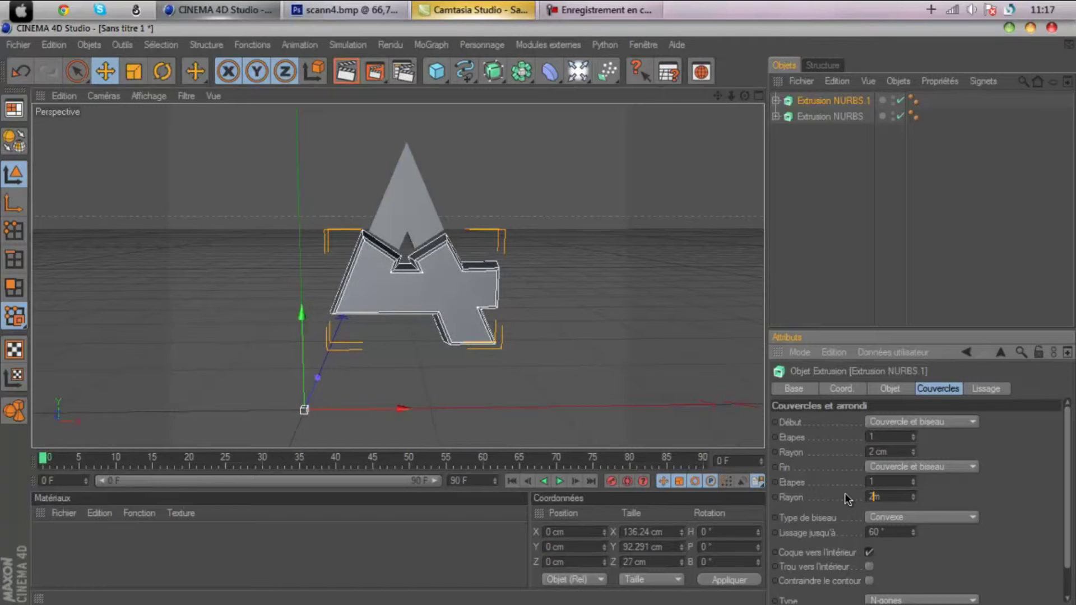
pyautogui.press('Return')
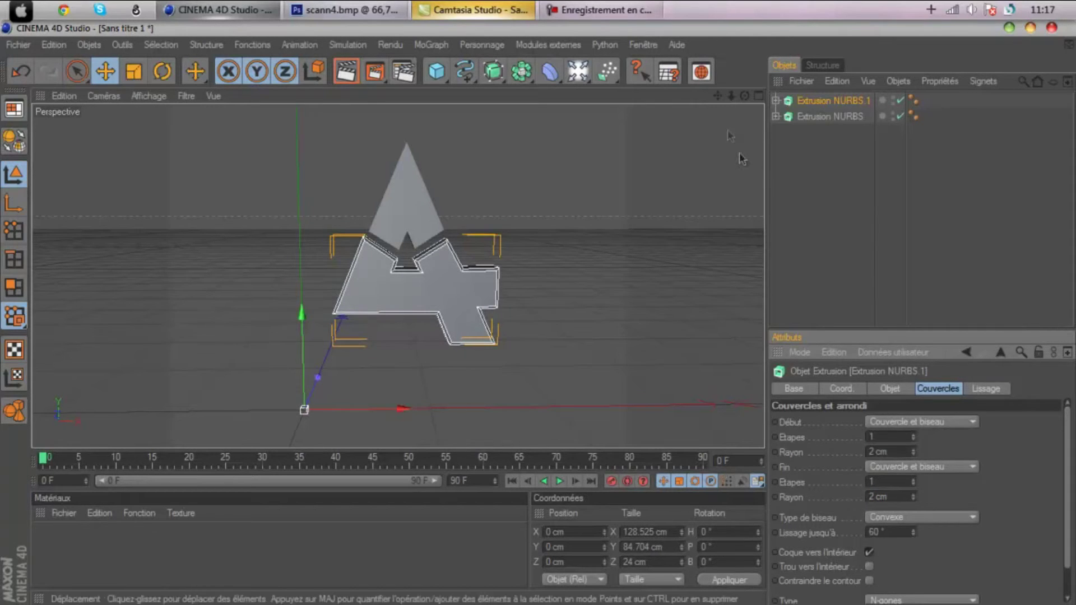
# Step: Set both the start and end caps of Extrusion NURBS to Couvercle et biseau
pyautogui.click(829, 116)
pyautogui.click(921, 421)
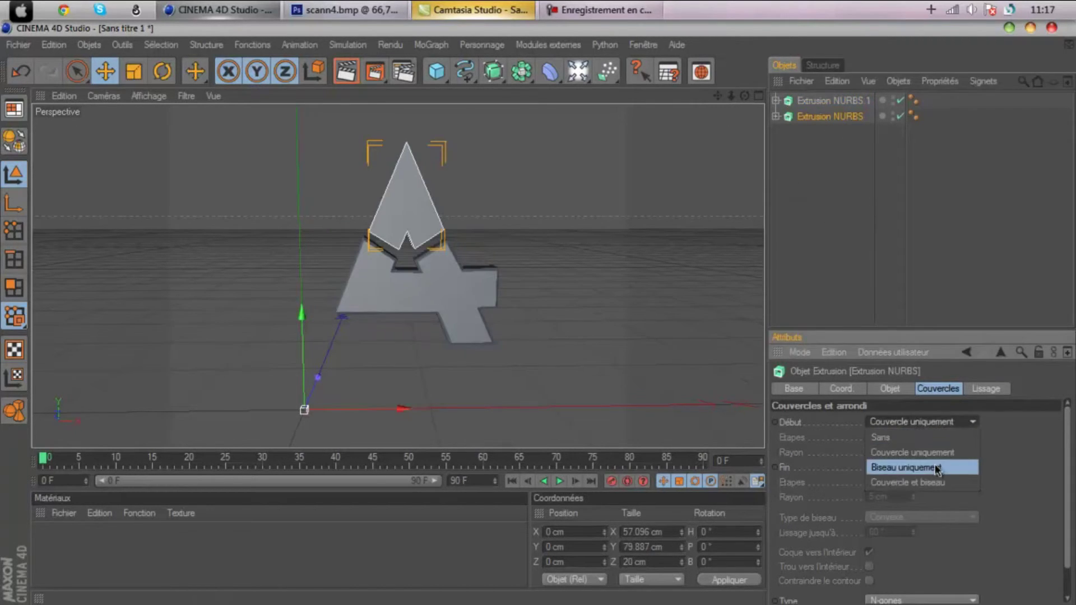
pyautogui.click(936, 480)
pyautogui.click(922, 466)
pyautogui.click(922, 527)
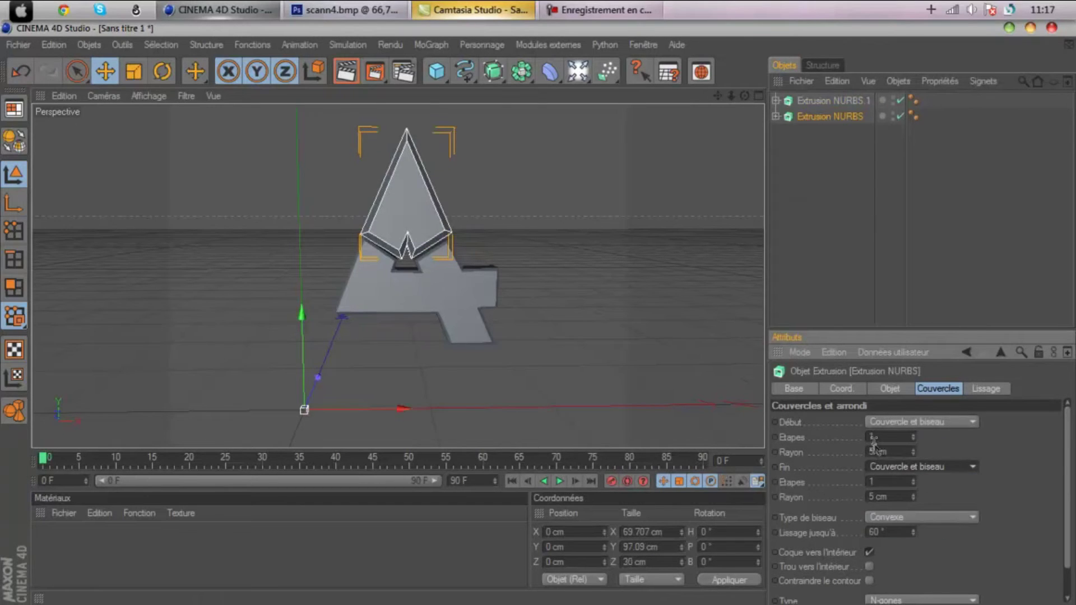
# Step: Set the start and end bevel radii of Extrusion NURBS to 2 cm
pyautogui.doubleClick(877, 450)
pyautogui.write('2')
pyautogui.doubleClick(875, 496)
pyautogui.write('2')
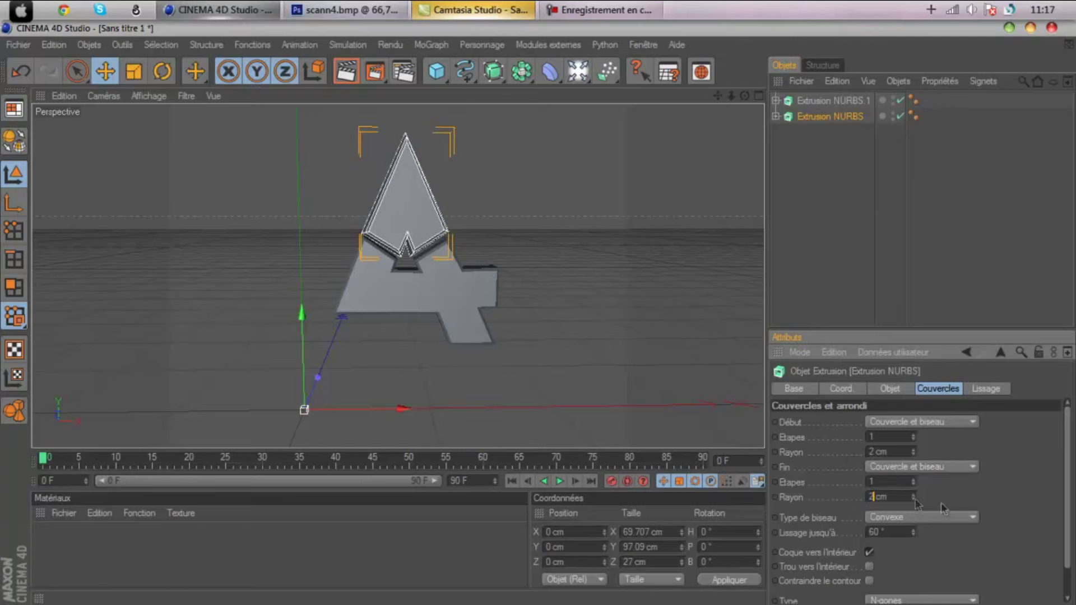
pyautogui.press('Return')
# Step: Examine the bevelled edges of both letter parts up close and render the perspective view from the side
pyautogui.keyDown('alt'); pyautogui.moveTo(507, 309); pyautogui.dragTo(519, 197); pyautogui.keyUp('alt')
pyautogui.scroll(3, 616, 168)
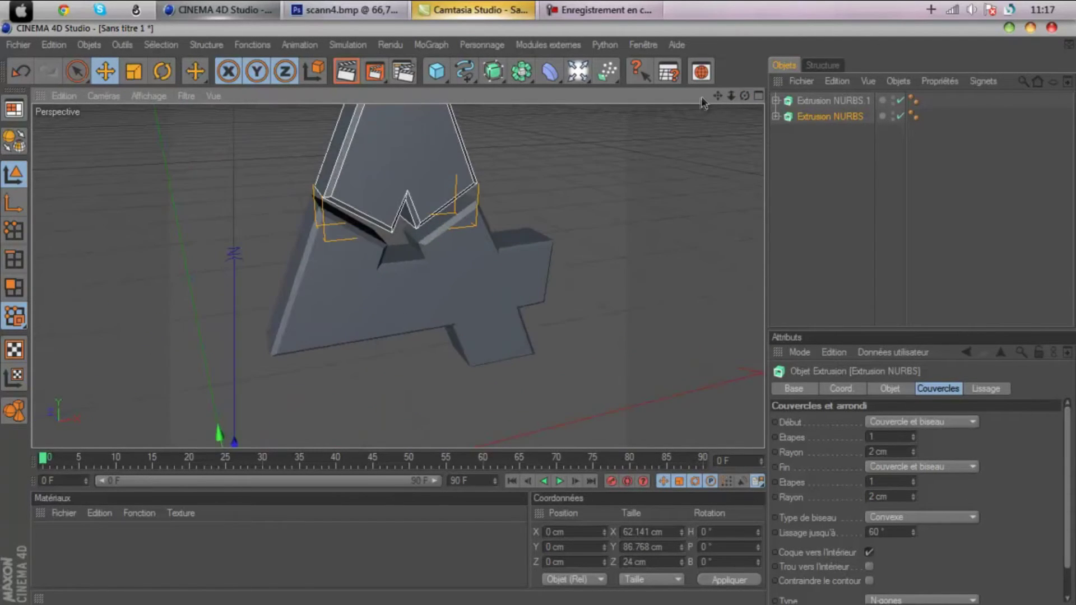
pyautogui.scroll(5, 390, 249)
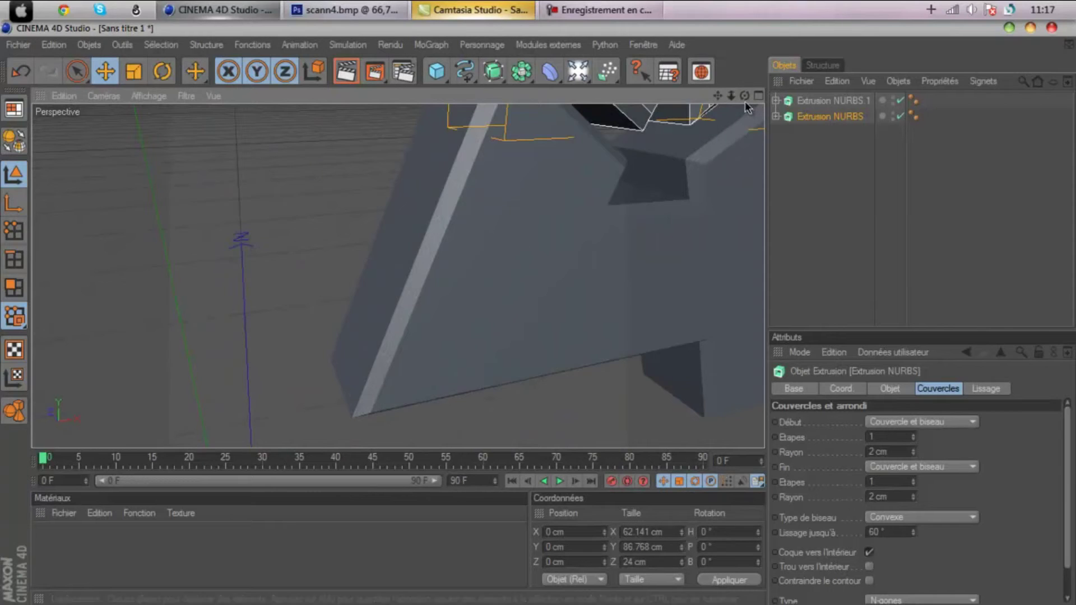
pyautogui.scroll(6, 521, 305)
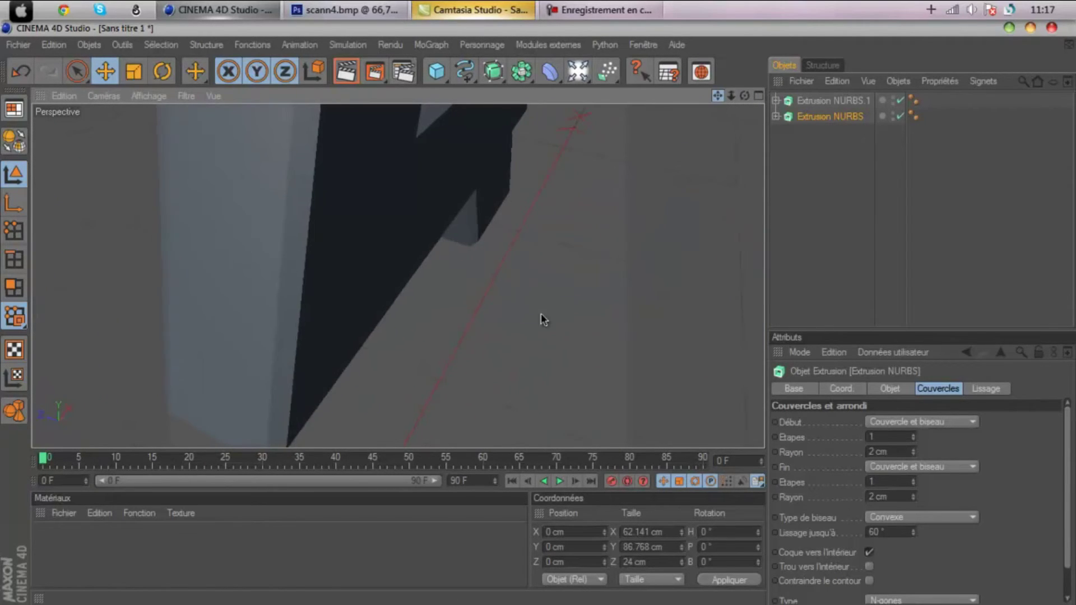
pyautogui.scroll(-8, 539, 311)
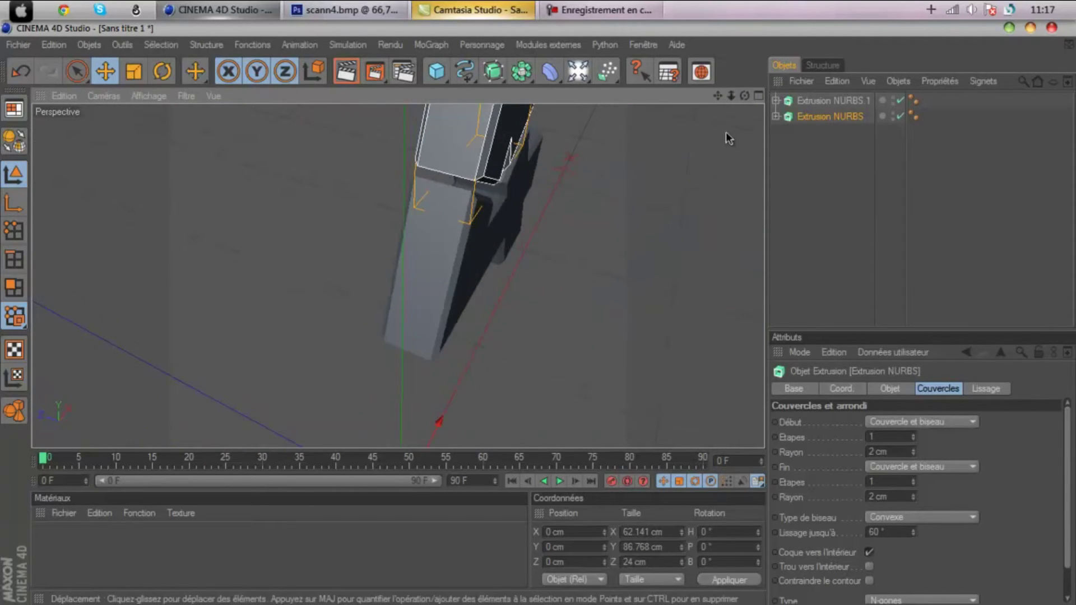
pyautogui.scroll(2, 538, 311)
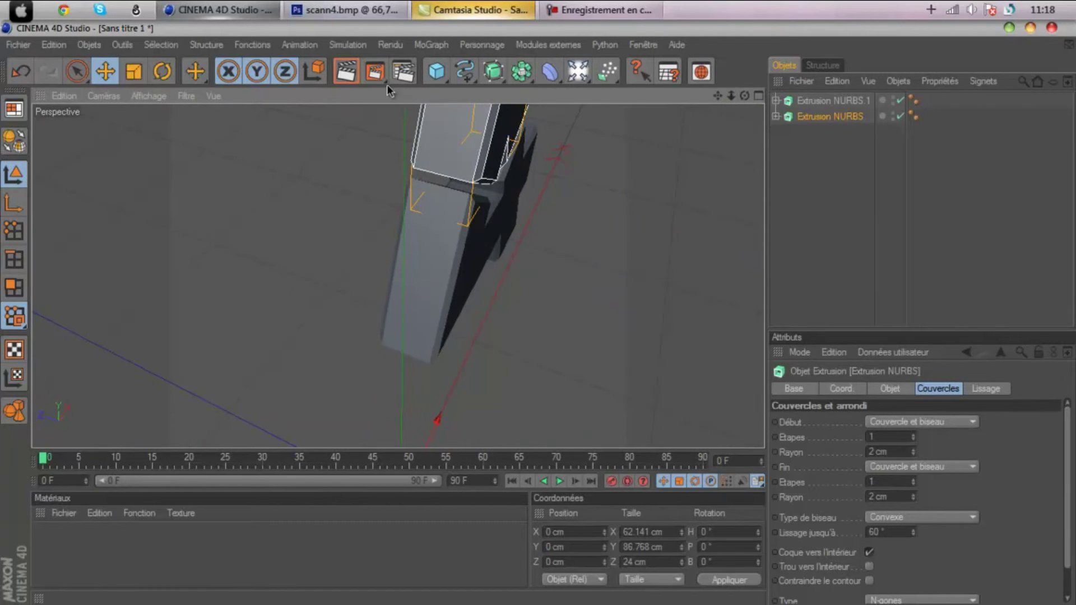
pyautogui.click(346, 71)
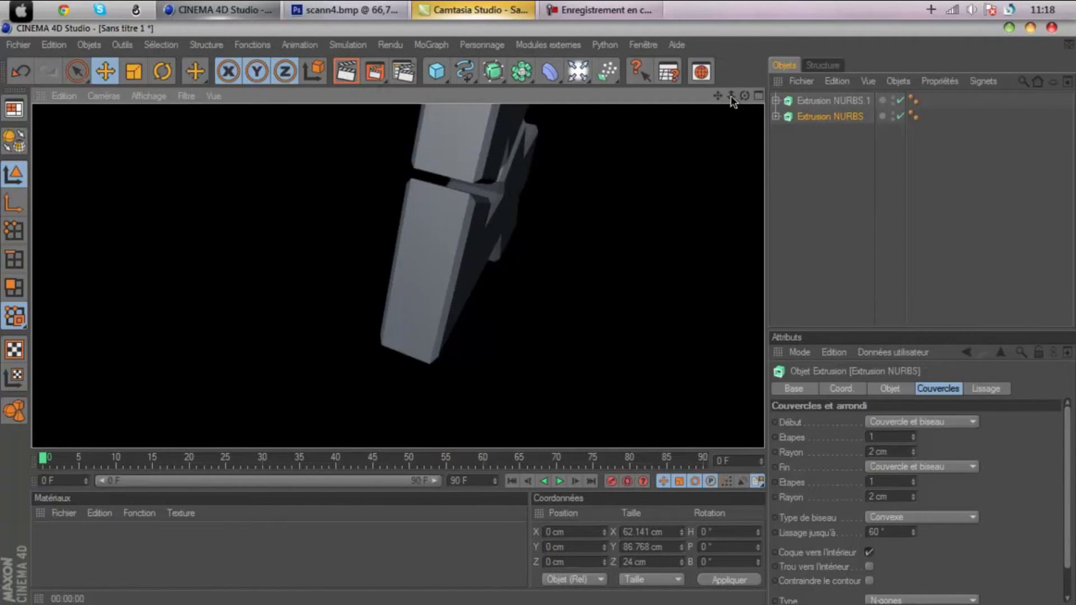
# Step: Set the Z extrusion movement of Extrusion NURBS.1 to 10 cm
pyautogui.moveTo(743, 99); pyautogui.dragTo(655, 113)
pyautogui.moveTo(728, 99); pyautogui.dragTo(701, 180)
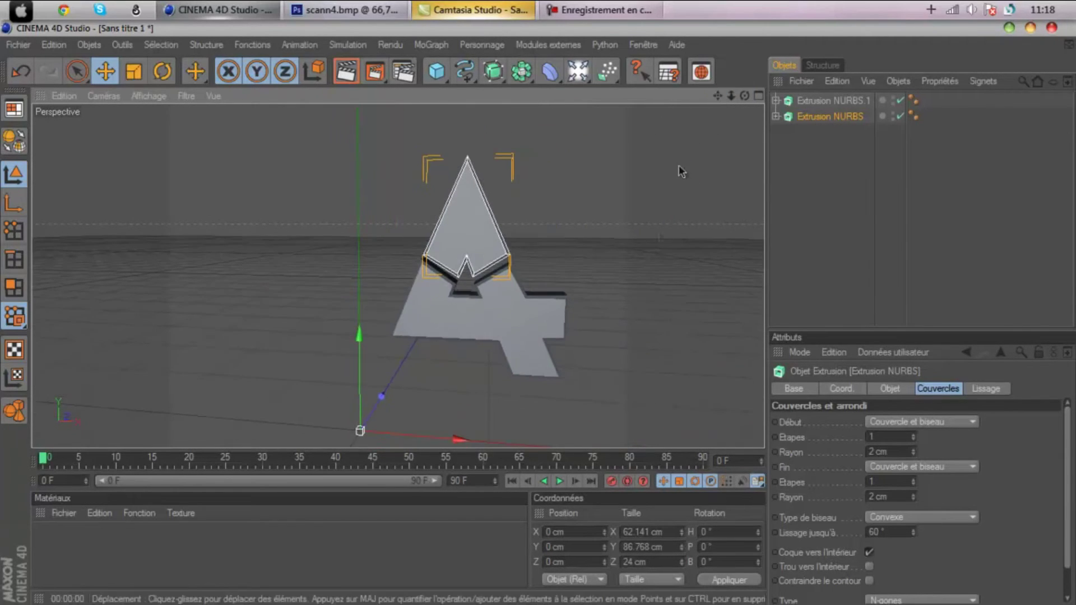
pyautogui.moveTo(728, 97); pyautogui.dragTo(538, 313)
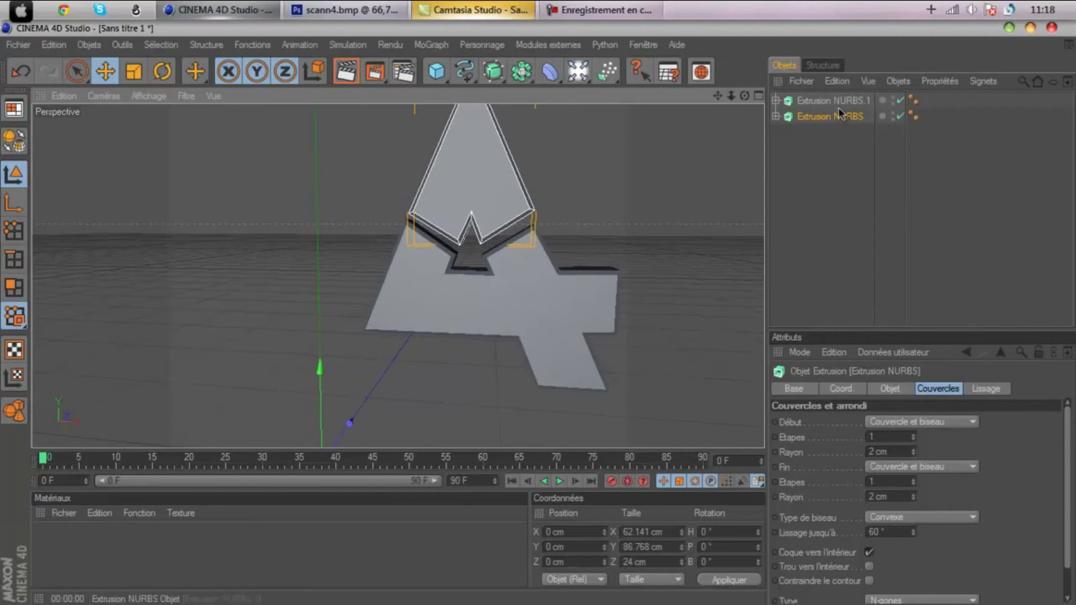
pyautogui.click(835, 102)
pyautogui.click(881, 390)
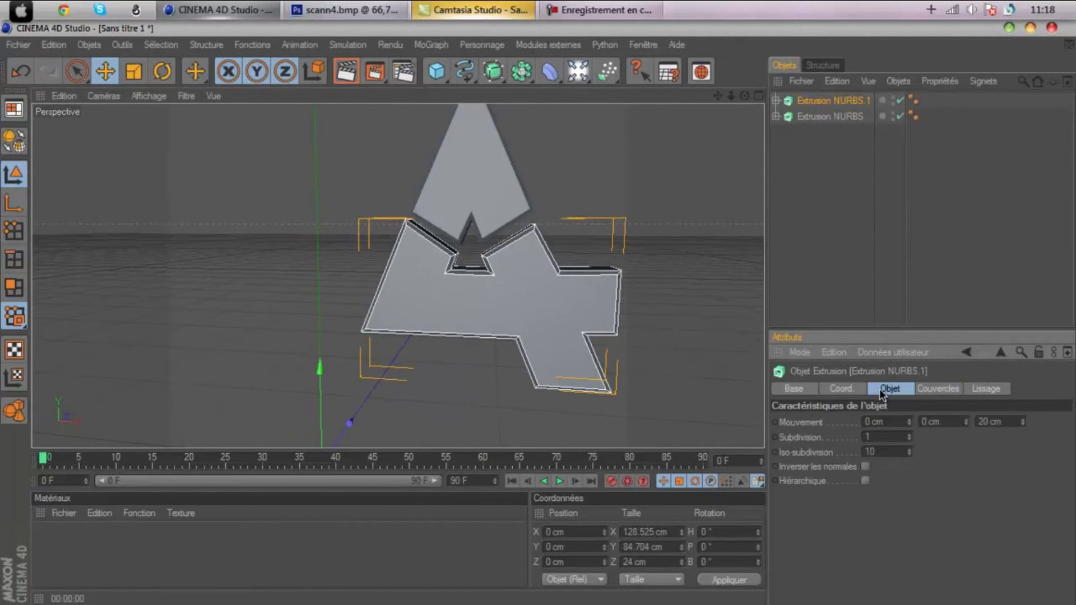
pyautogui.doubleClick(989, 421)
# Step: Set the Z extrusion movement of Extrusion NURBS to 10 cm and check the letter from the front
pyautogui.moveTo(741, 98); pyautogui.dragTo(538, 311)
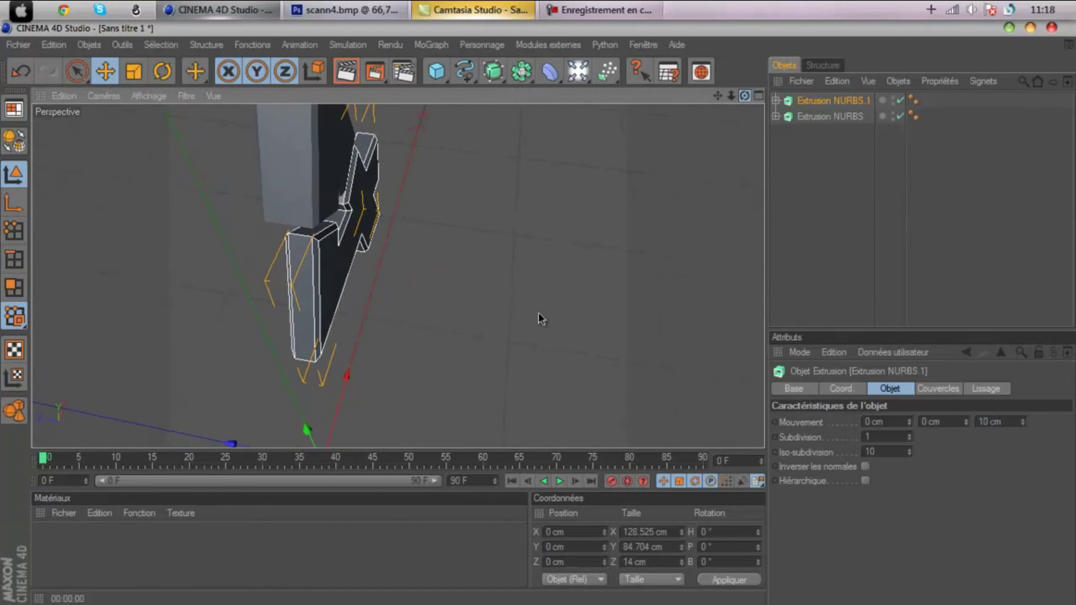
pyautogui.moveTo(718, 96); pyautogui.dragTo(498, 209)
pyautogui.click(827, 117)
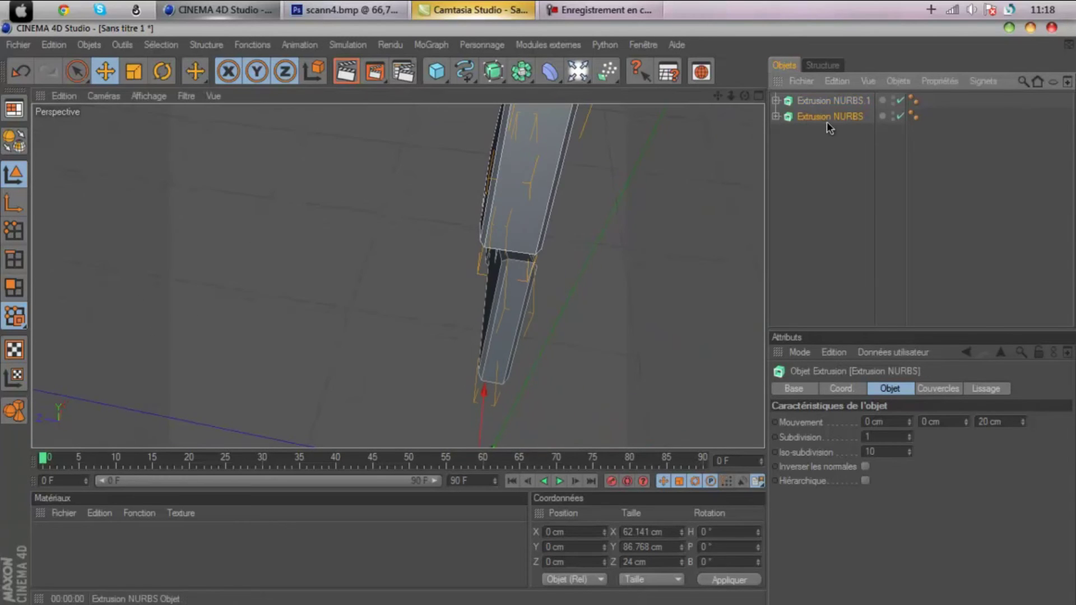
pyautogui.doubleClick(987, 423)
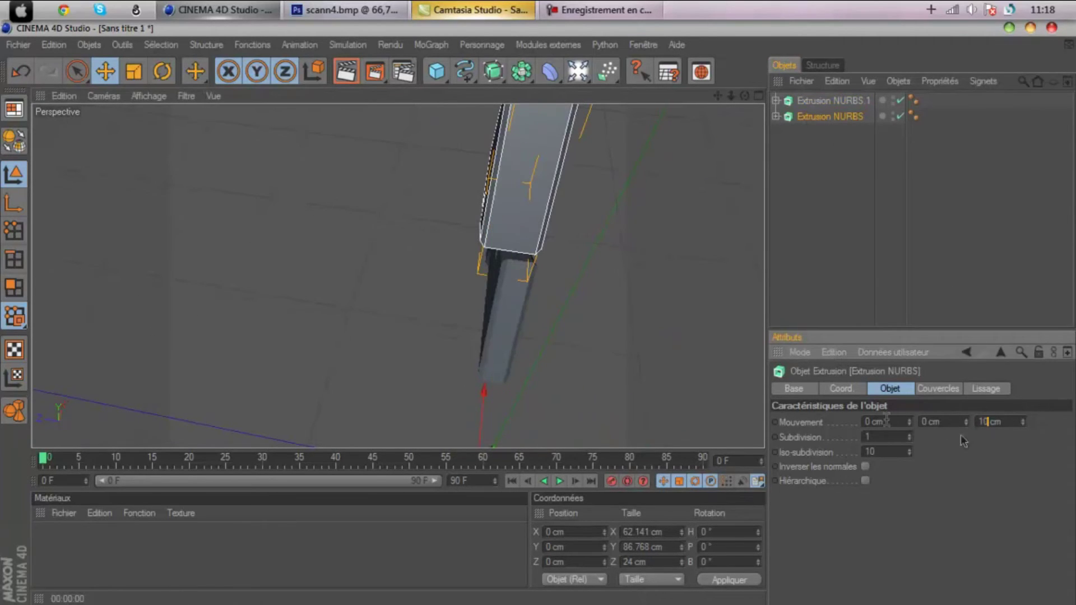
pyautogui.write('10')
pyautogui.press('Return')
pyautogui.moveTo(744, 96); pyautogui.dragTo(537, 320)
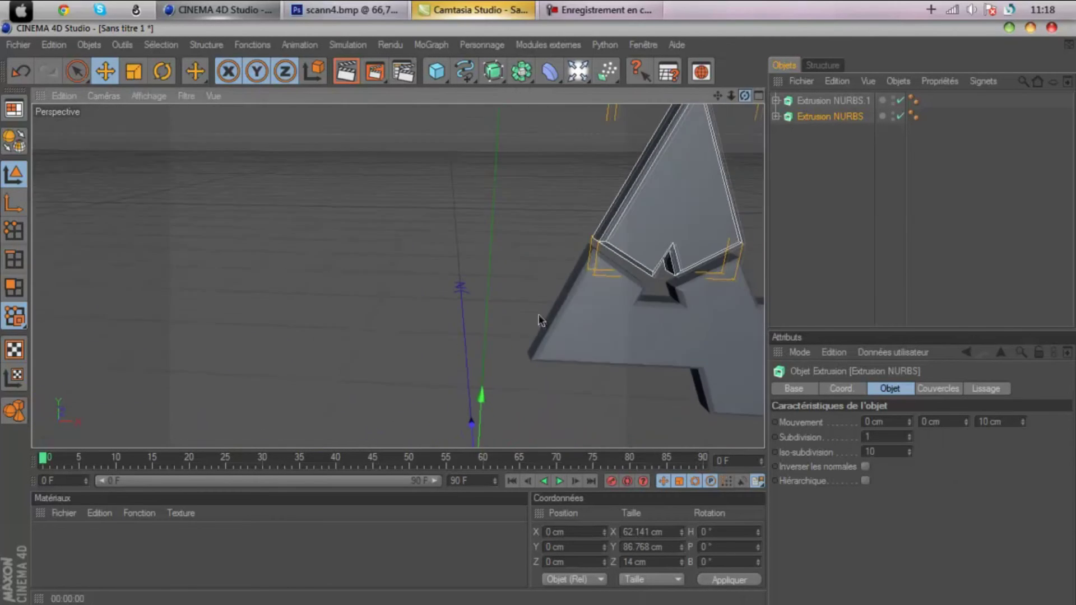
pyautogui.moveTo(718, 93); pyautogui.dragTo(677, 160)
pyautogui.moveTo(718, 93); pyautogui.dragTo(481, 224)
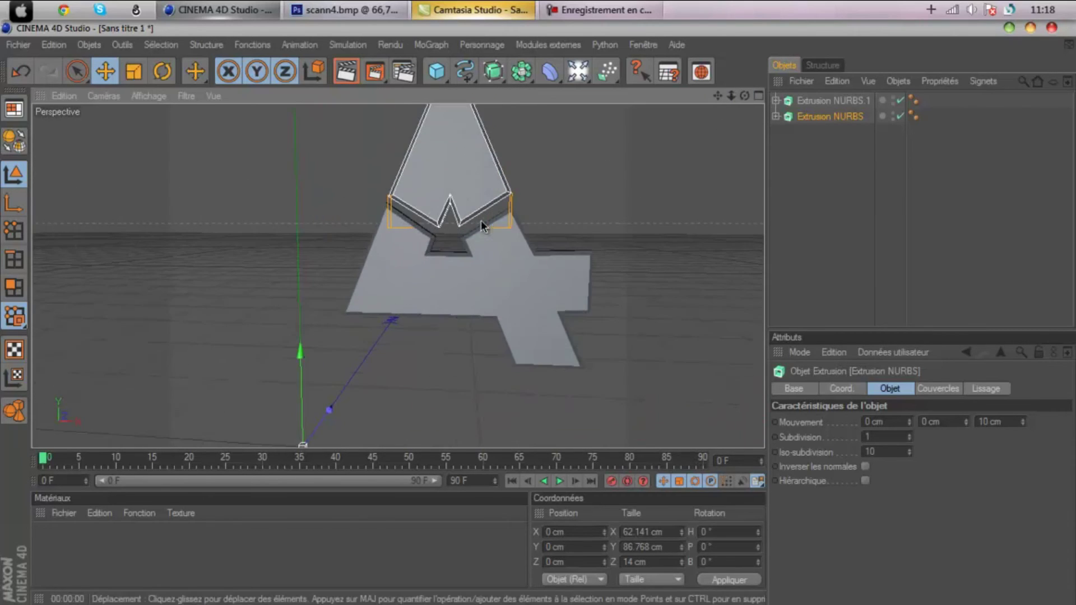
pyautogui.moveTo(718, 95); pyautogui.dragTo(538, 324)
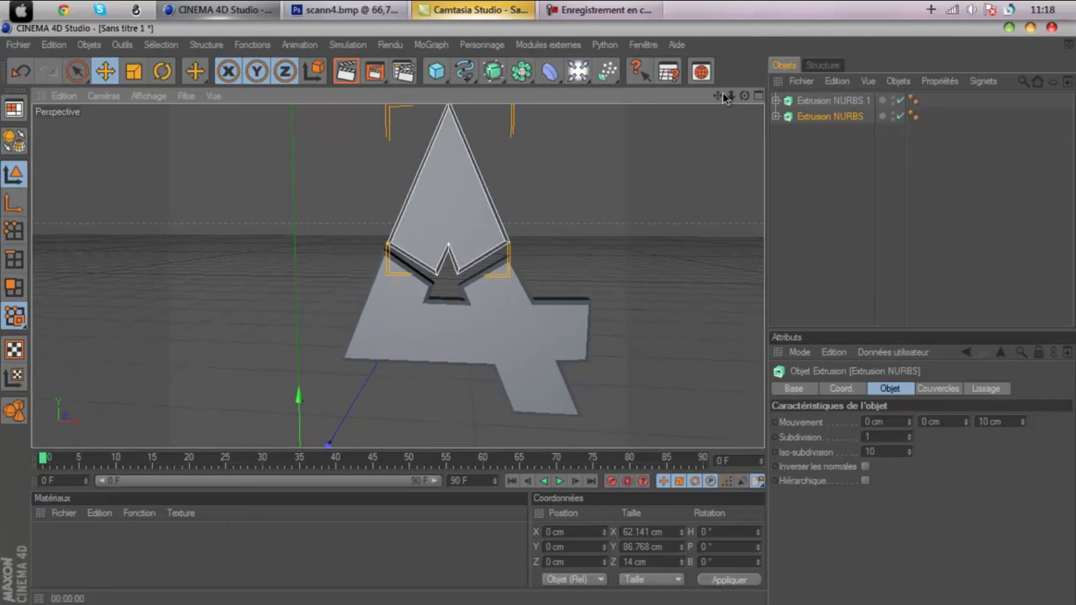